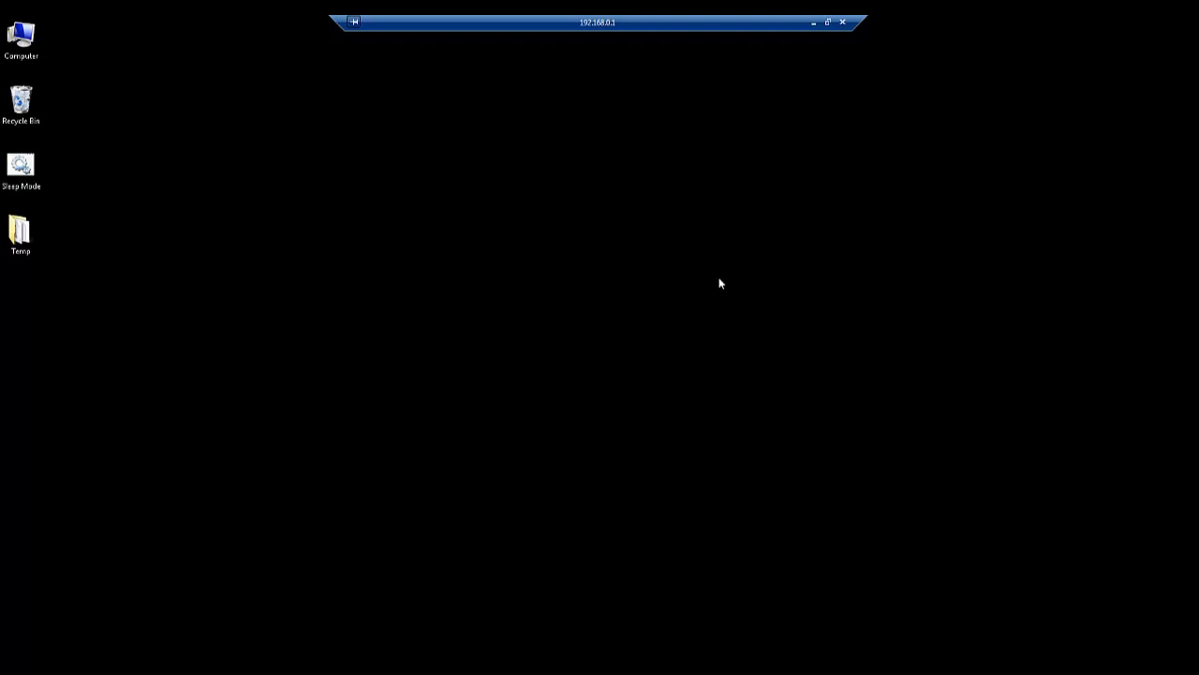
# Check the Oracle BI Sign In tab, then return to the Farm_bifoundation_domain overview in Enterprise Manager
pyautogui.click(63, 653)
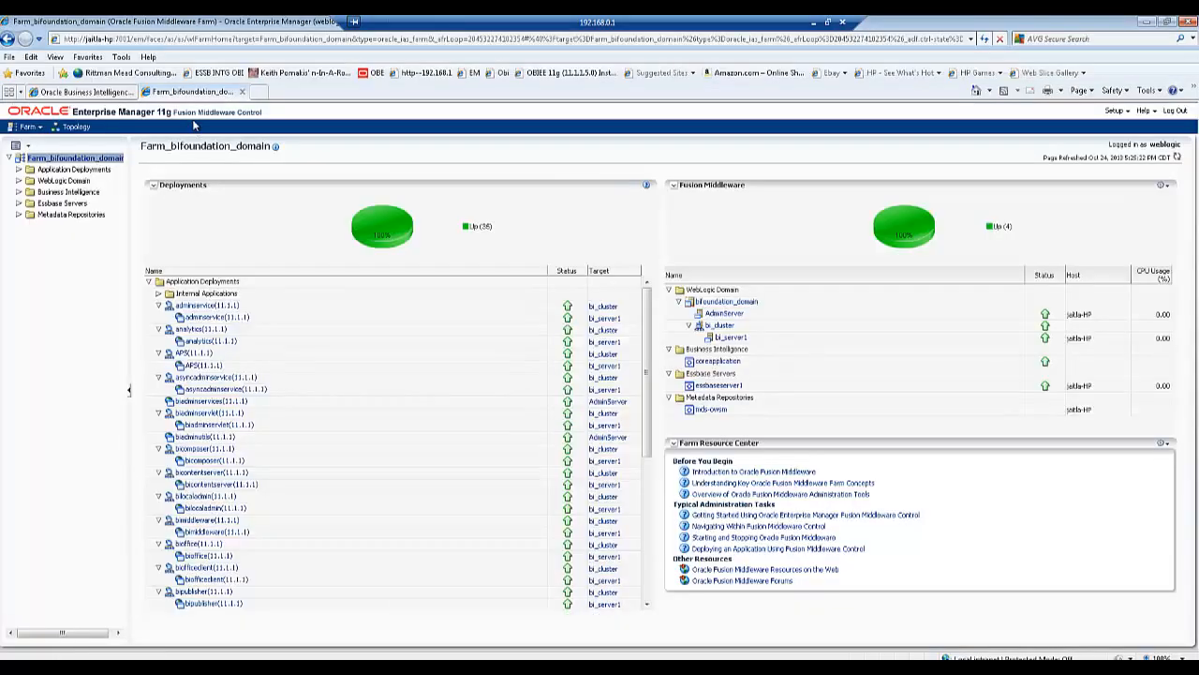
pyautogui.click(107, 92)
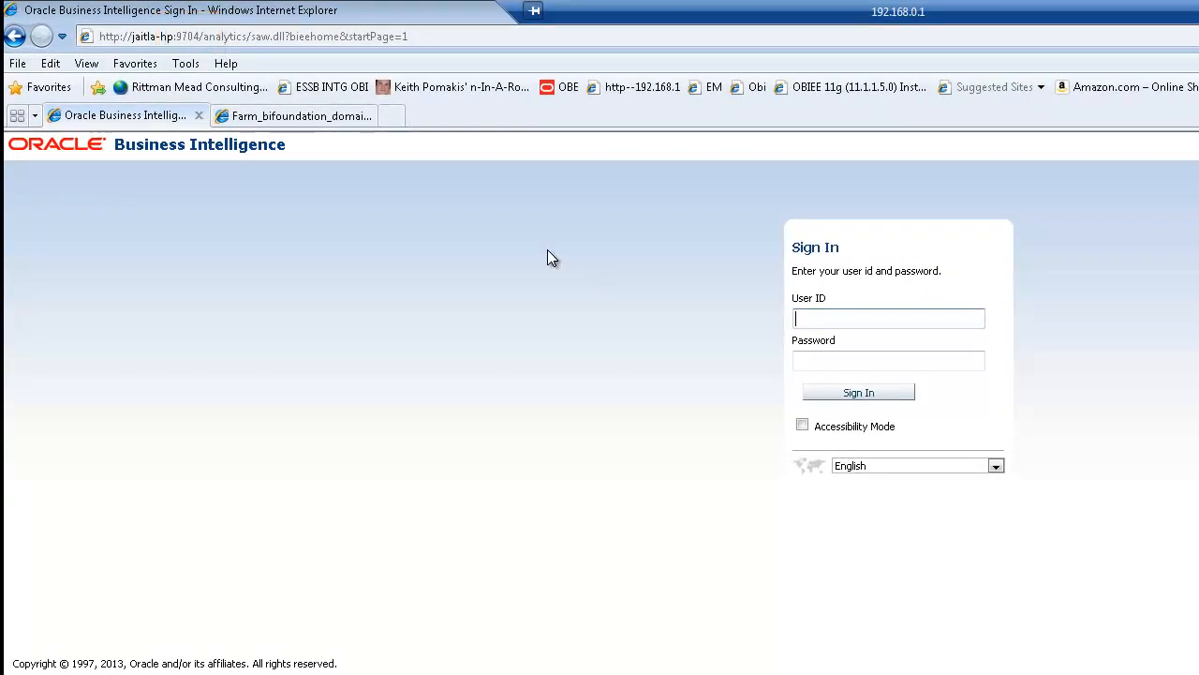
pyautogui.click(333, 117)
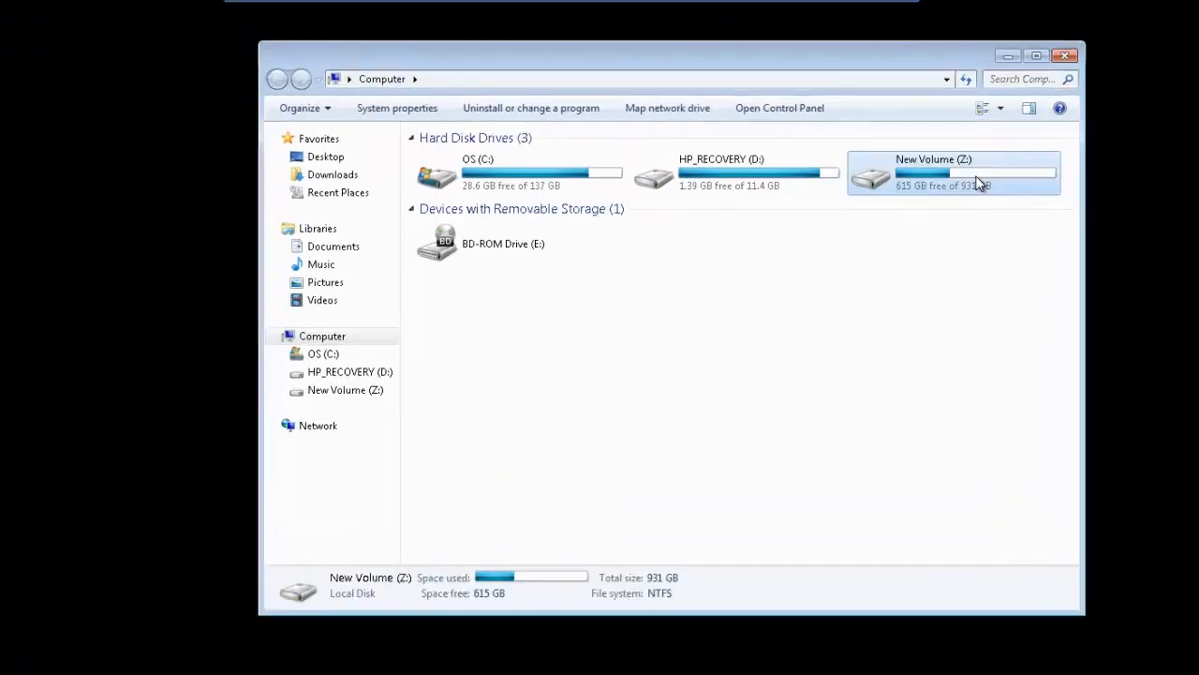
# Browse to Z:\OBI_MW\Oracle_BI1\bin and run config.bat as administrator
pyautogui.doubleClick(978, 185)
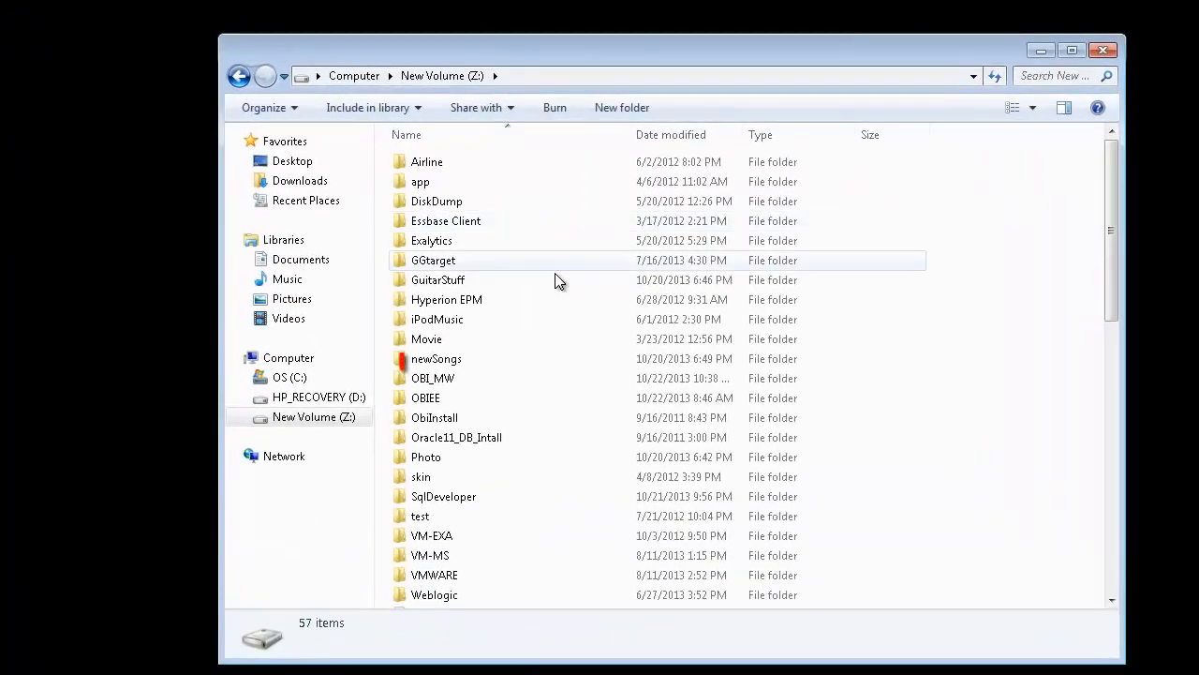
pyautogui.click(502, 380)
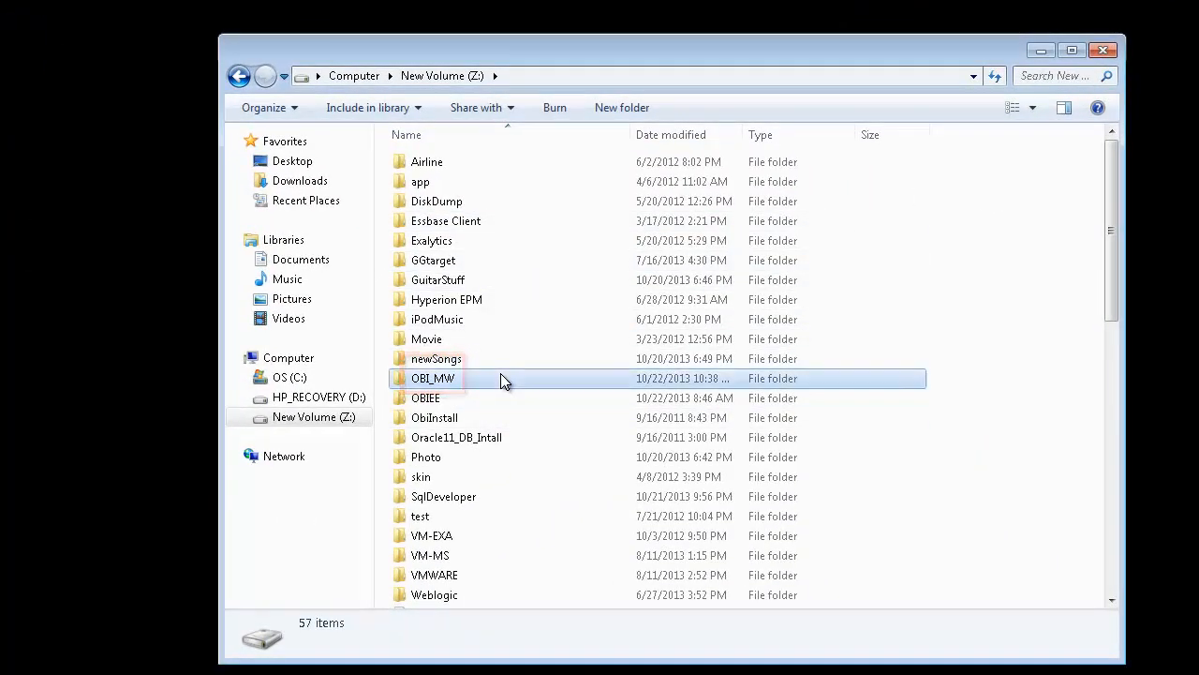
pyautogui.doubleClick(501, 379)
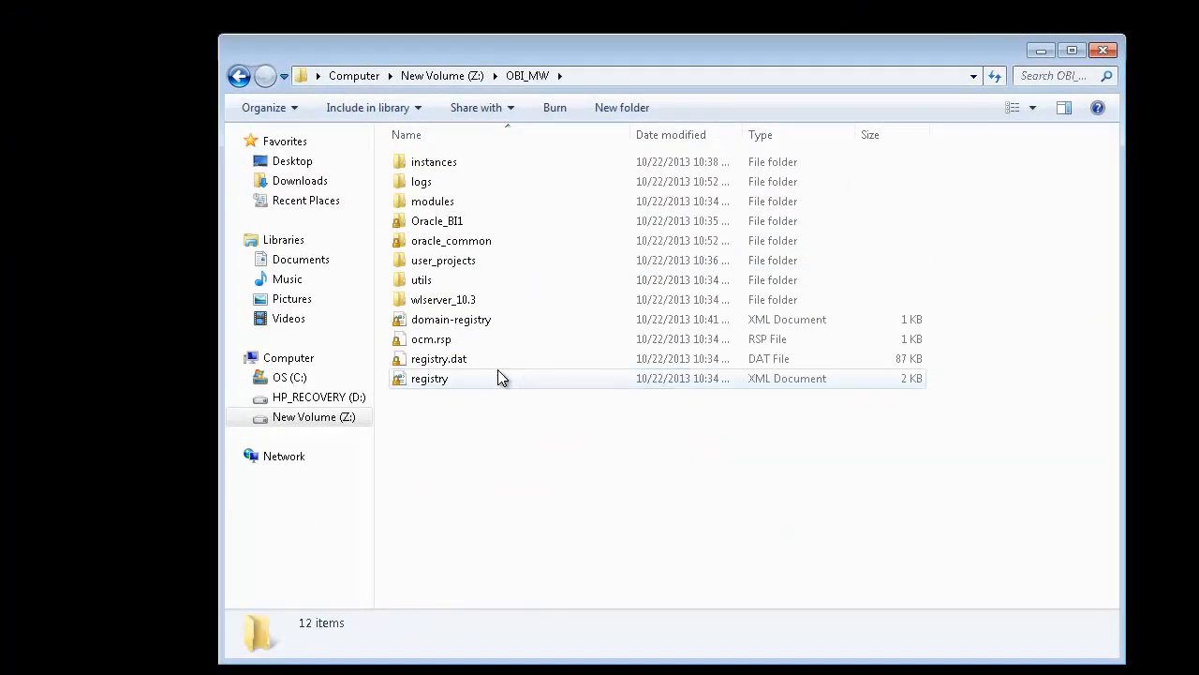
pyautogui.click(514, 220)
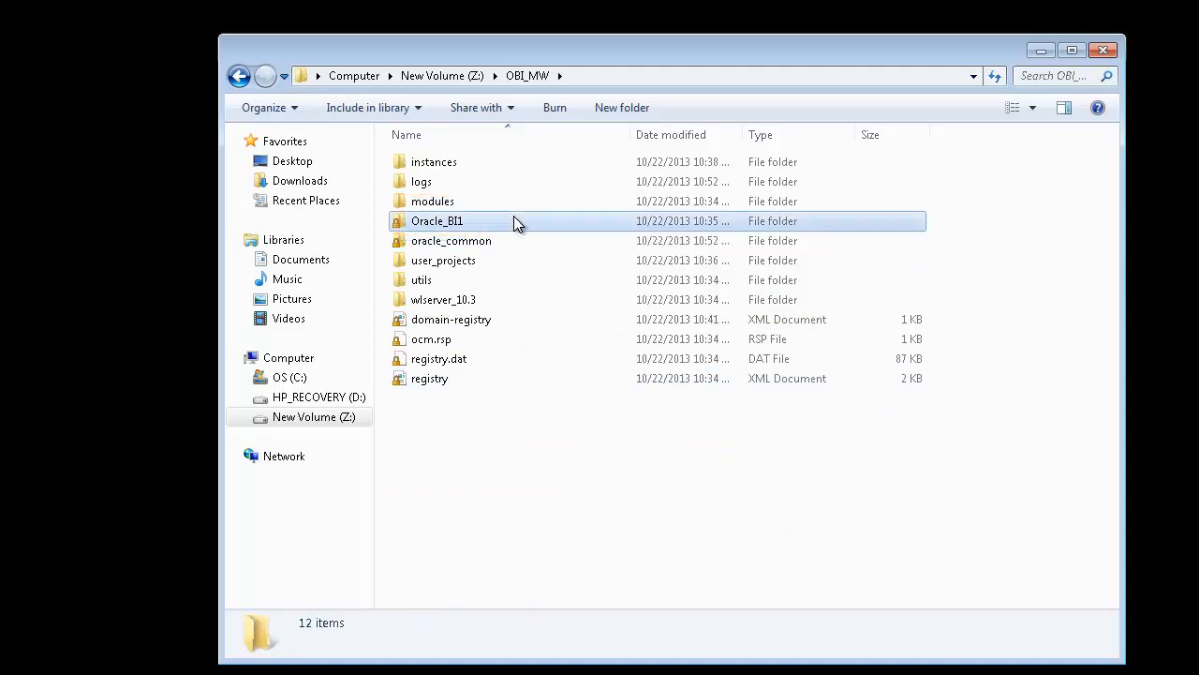
pyautogui.doubleClick(514, 221)
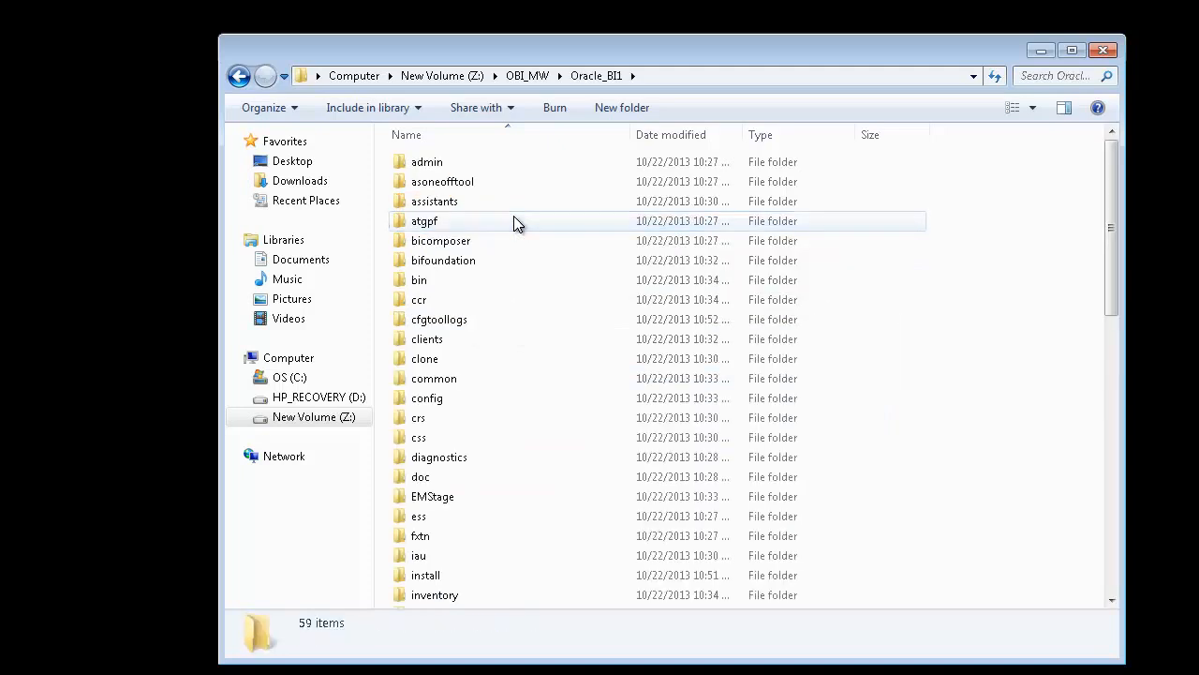
pyautogui.doubleClick(495, 279)
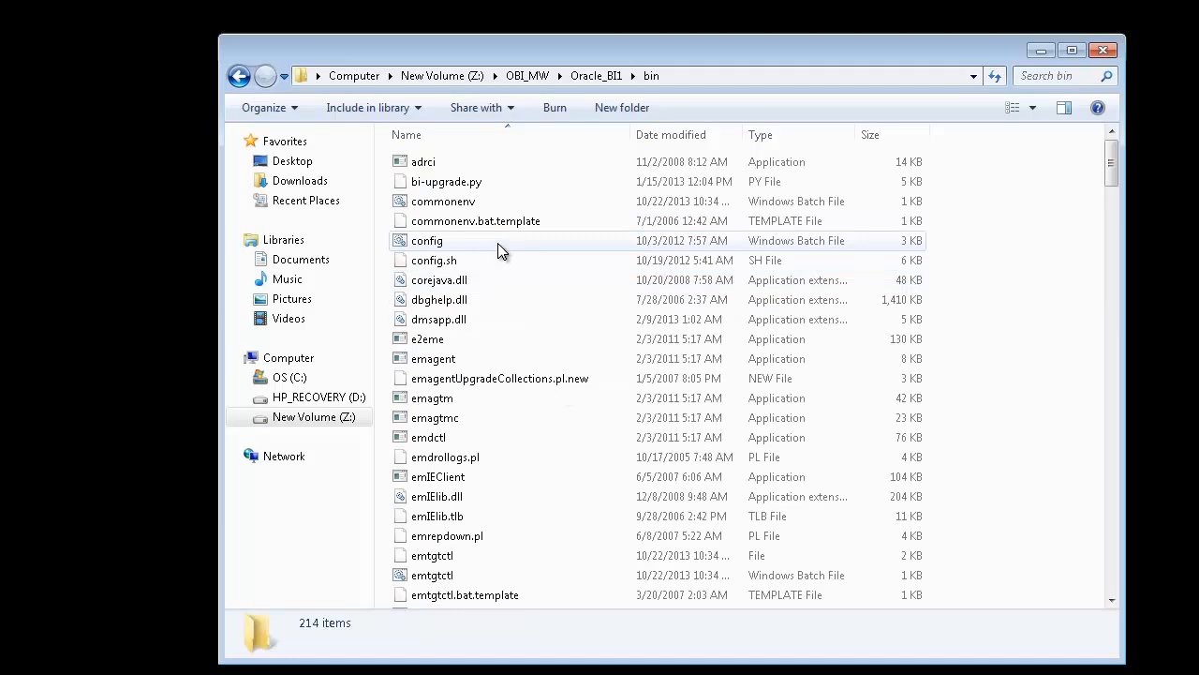
pyautogui.click(495, 242)
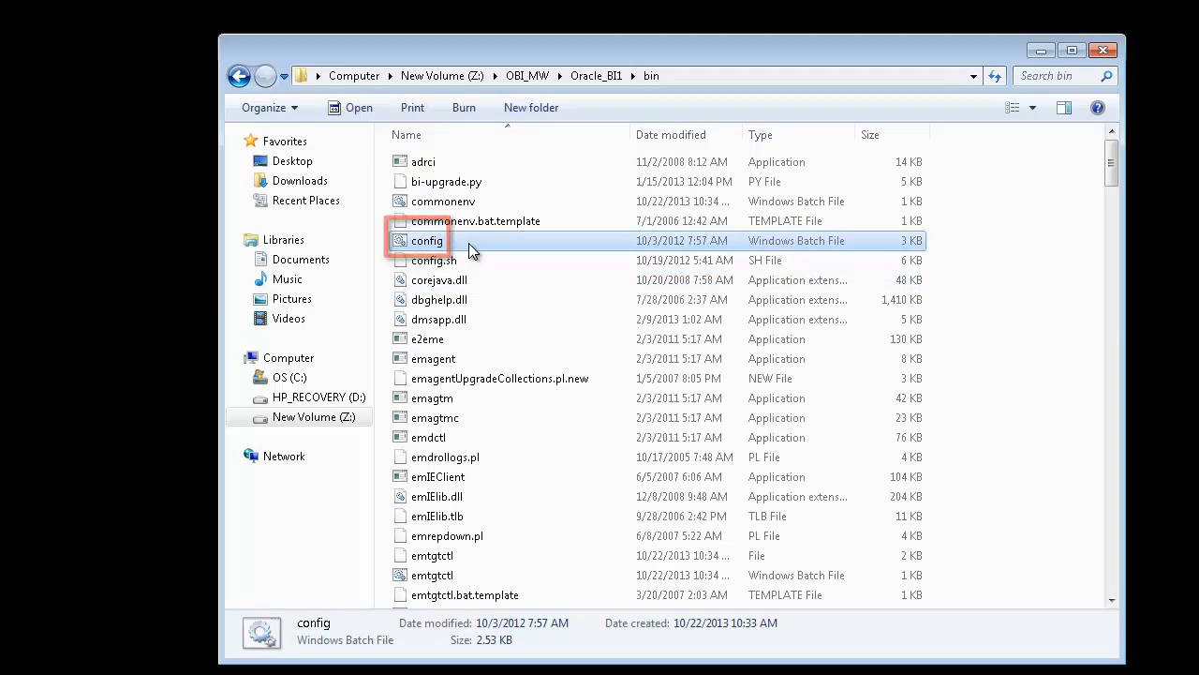
pyautogui.rightClick(469, 243)
pyautogui.click(482, 319)
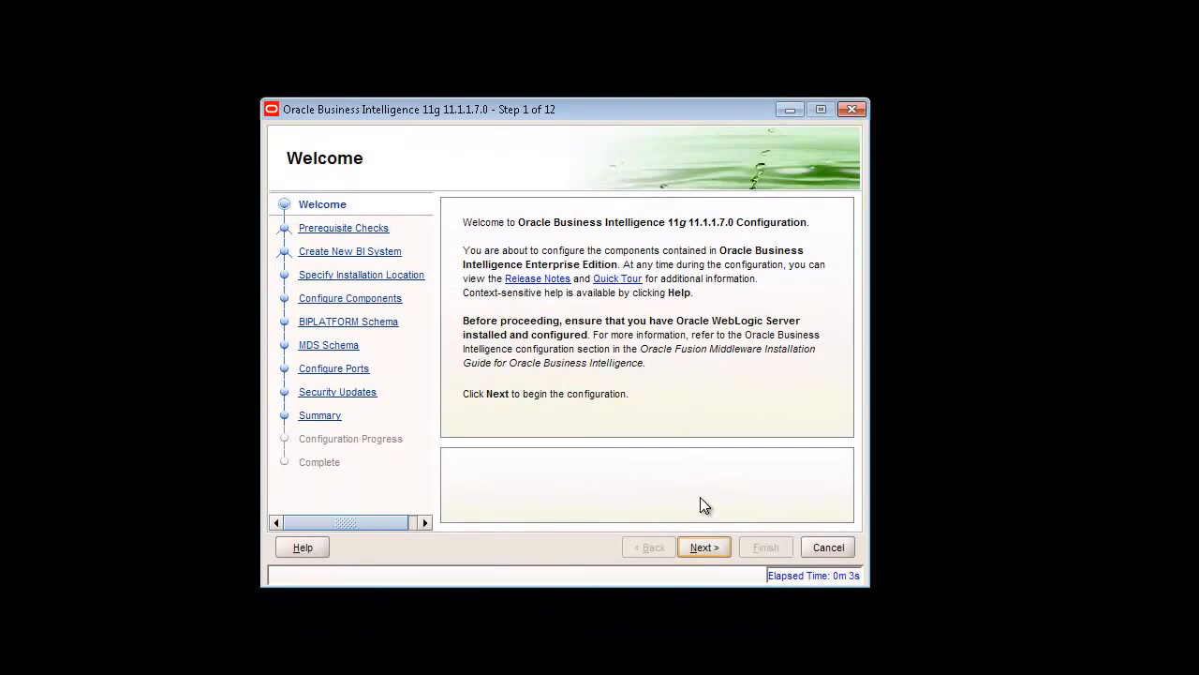
# Keep Create New BI System, then enter and confirm the weblogic administrator password
pyautogui.click(695, 549)
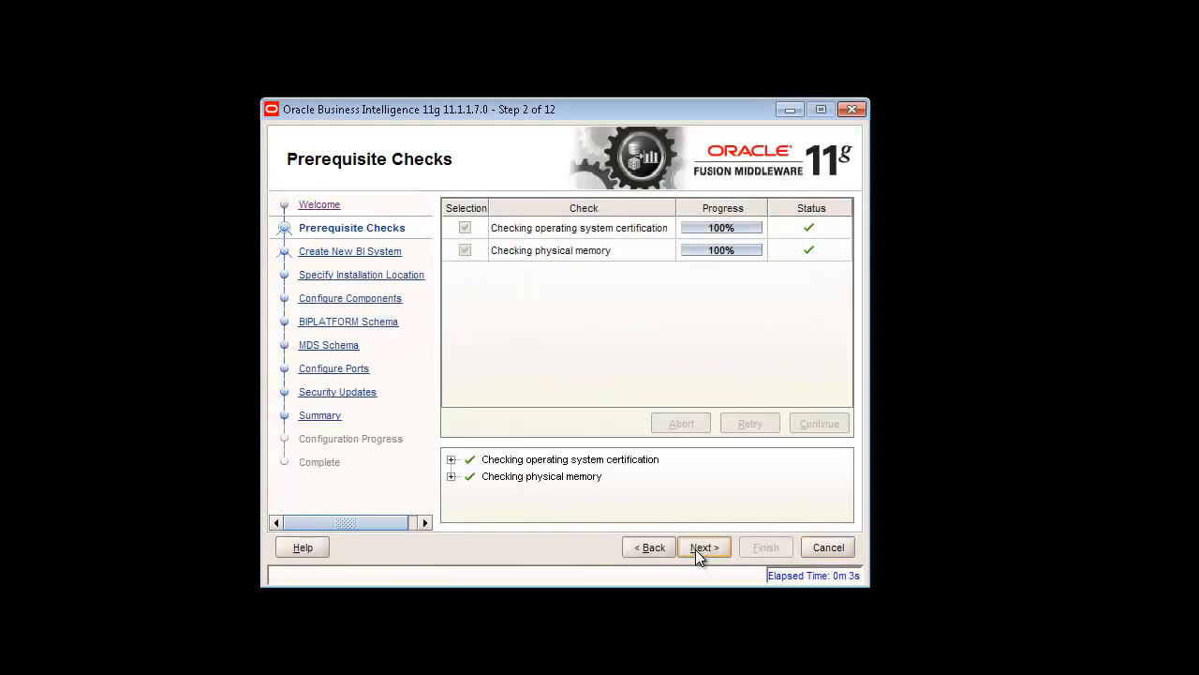
pyautogui.click(696, 549)
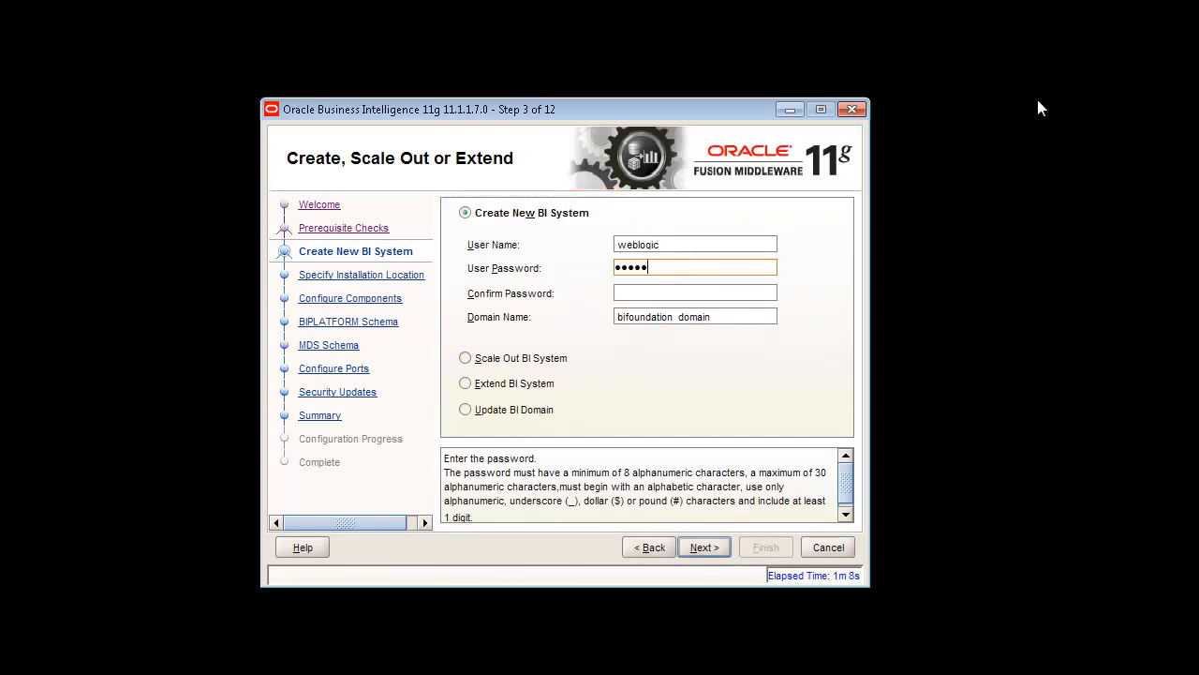
pyautogui.write('gic1')
pyautogui.press('Tab')
pyautogui.write('weblogic1')
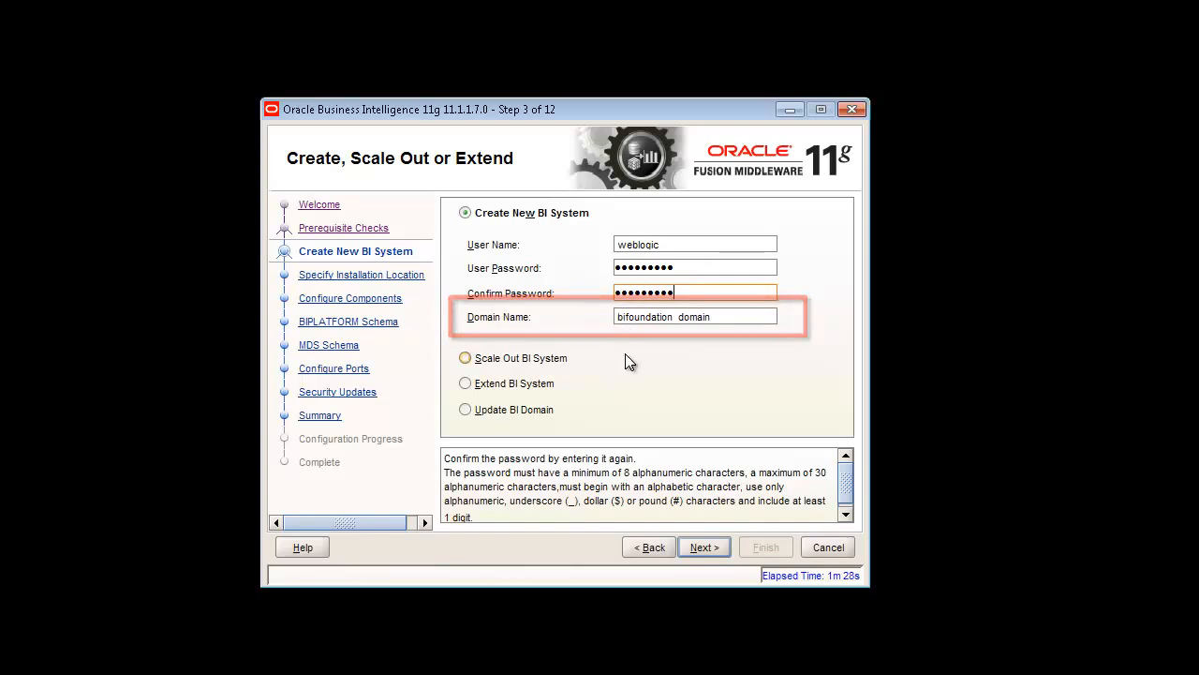
# Prefix the domain name with TST_, making it TST_bifoundation_domain
pyautogui.press('Tab')
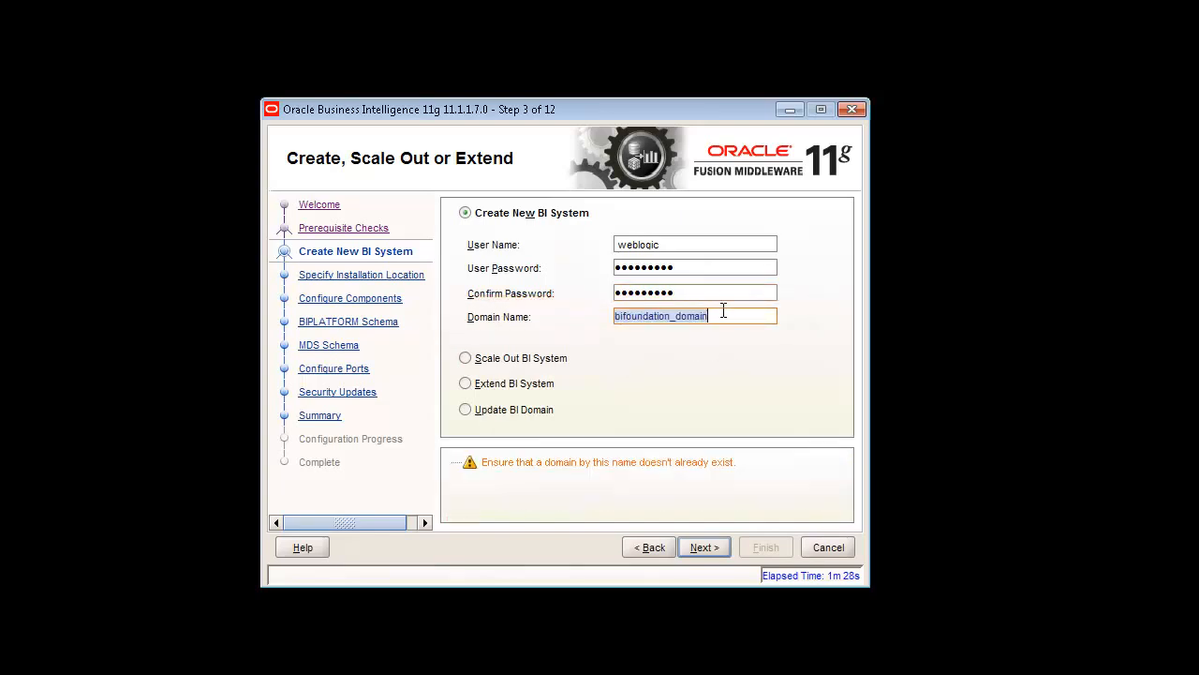
pyautogui.press('Home')
pyautogui.write('TST_')
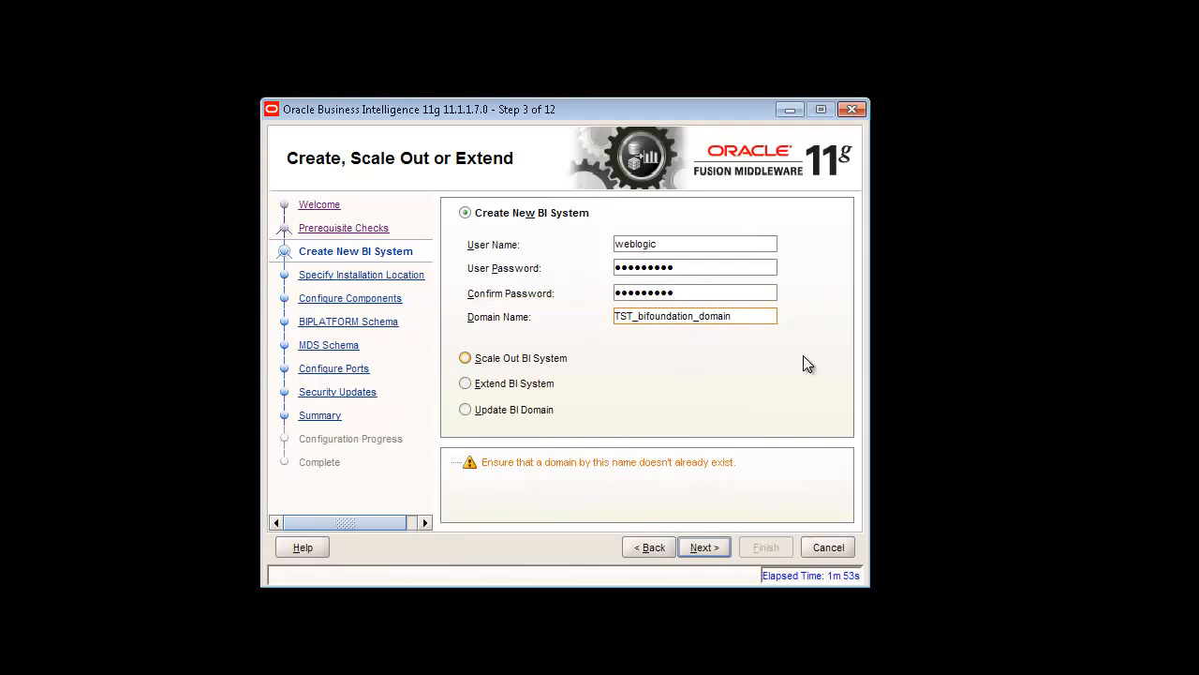
# Name the instance TST_instance and uncheck Essbase Suite in Configure Components
pyautogui.click(703, 546)
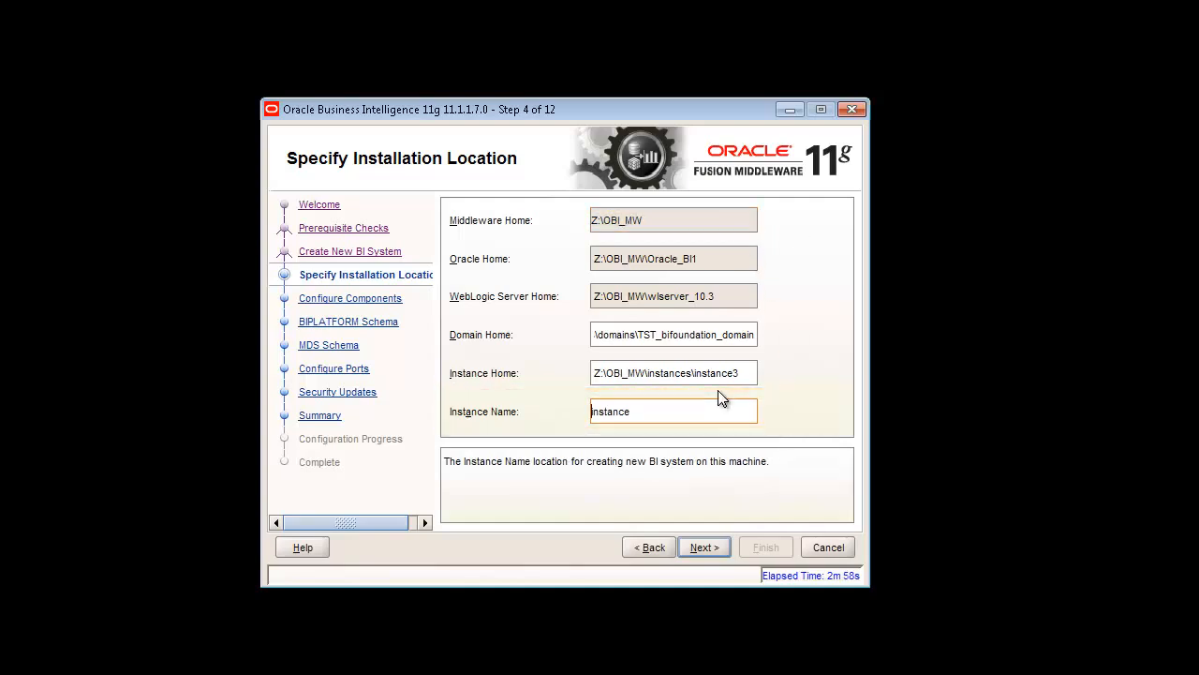
pyautogui.write('TST_')
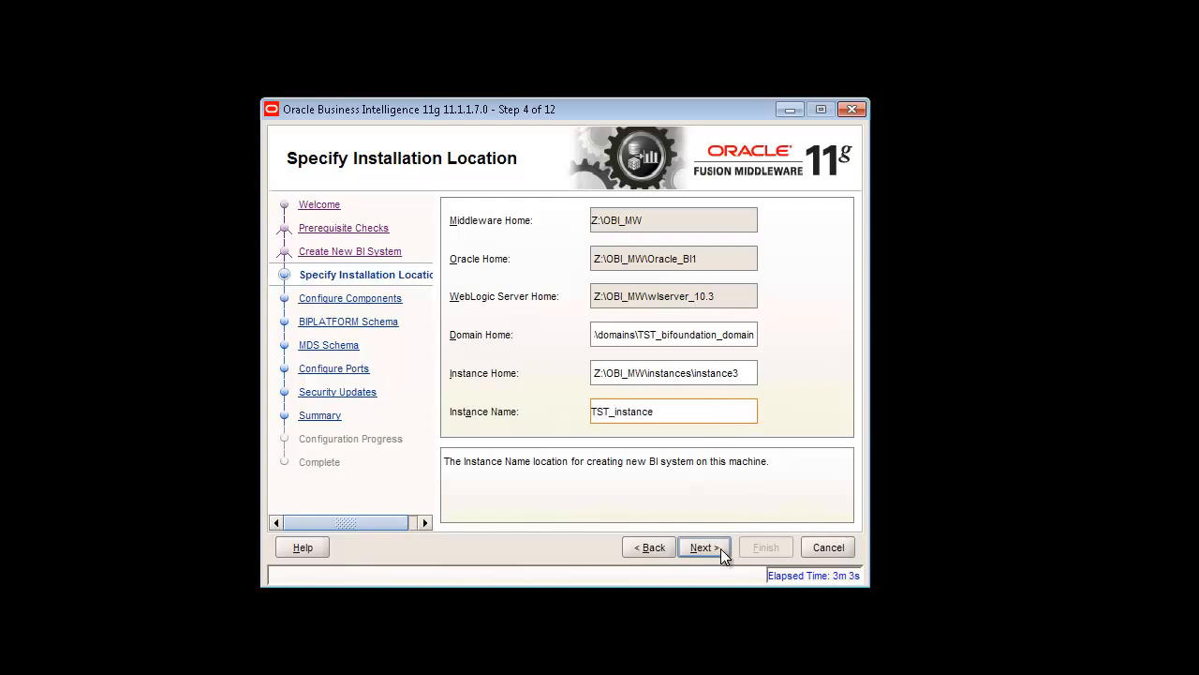
pyautogui.click(716, 549)
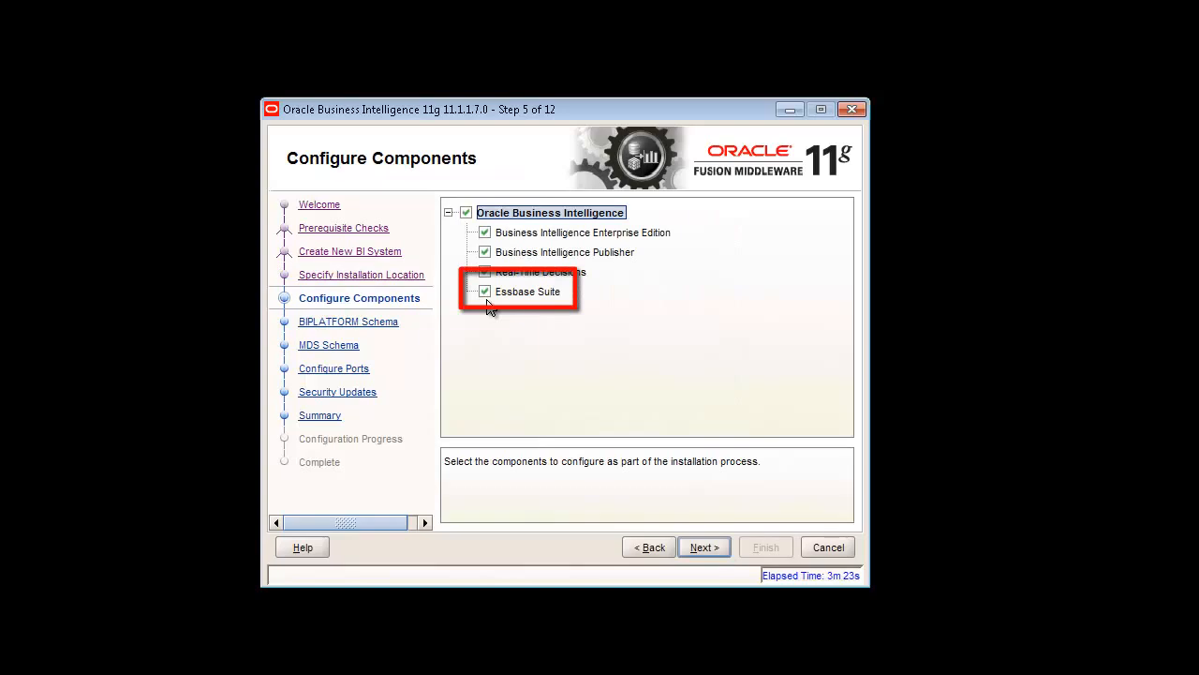
pyautogui.click(487, 292)
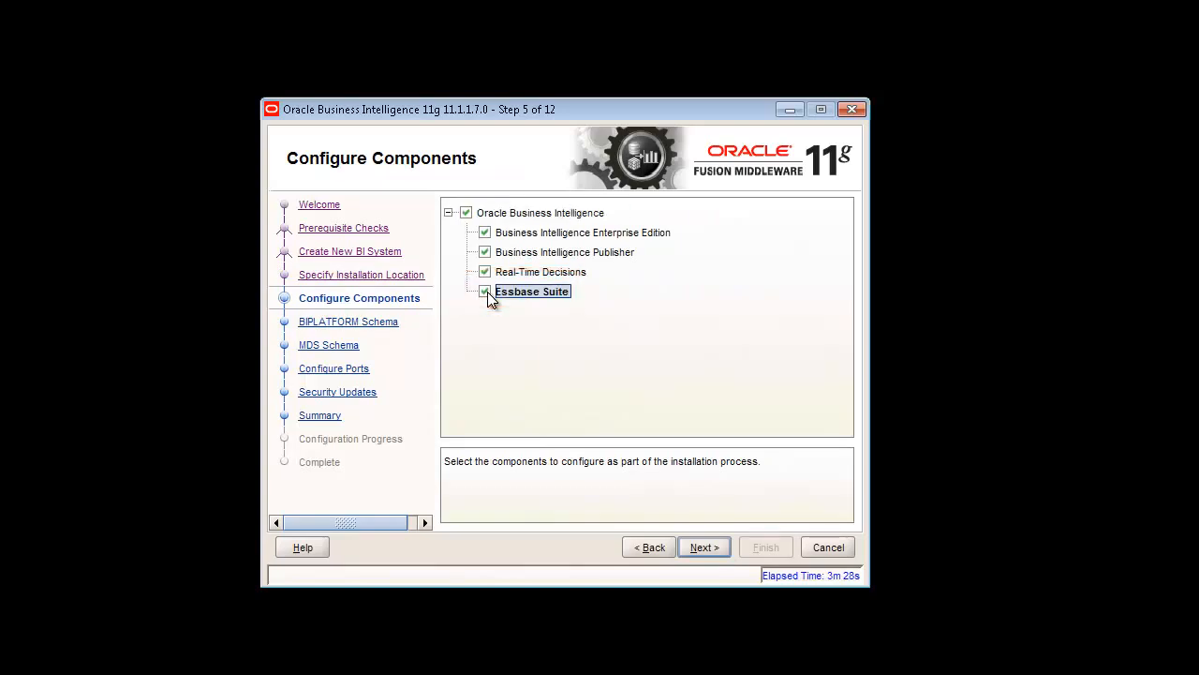
pyautogui.click(487, 291)
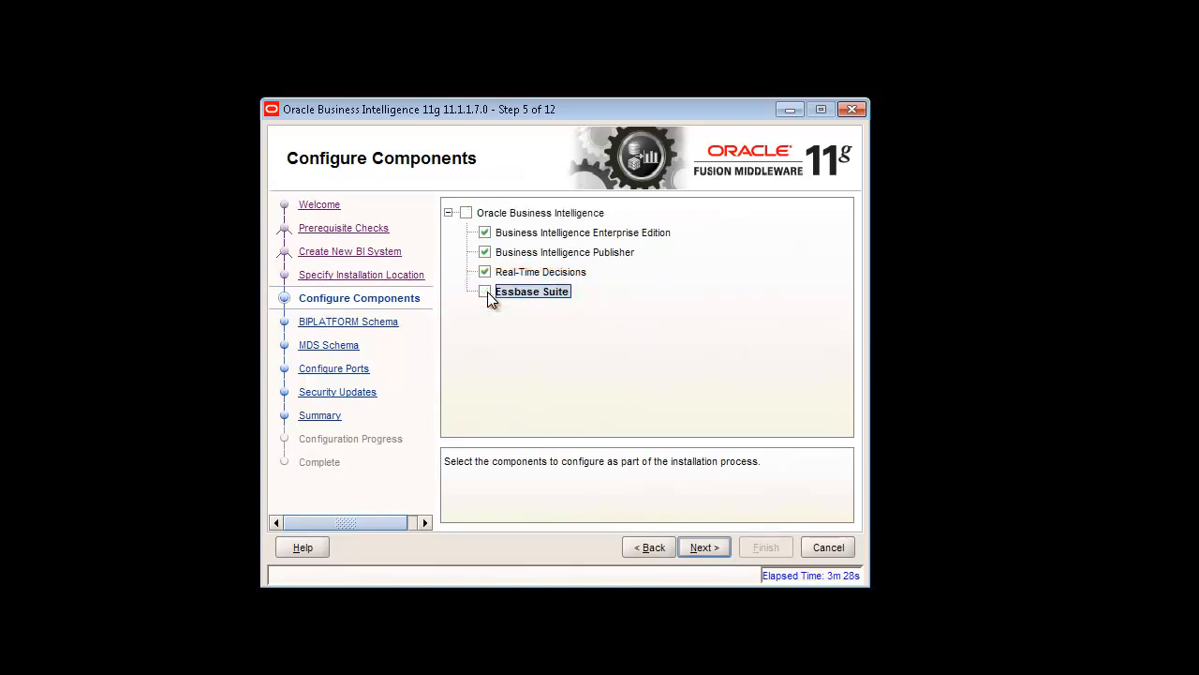
# Enter connect string localhost:1521:orcl and the TST_BIPLATFORM schema password, then continue to MDS Schema
pyautogui.click(713, 548)
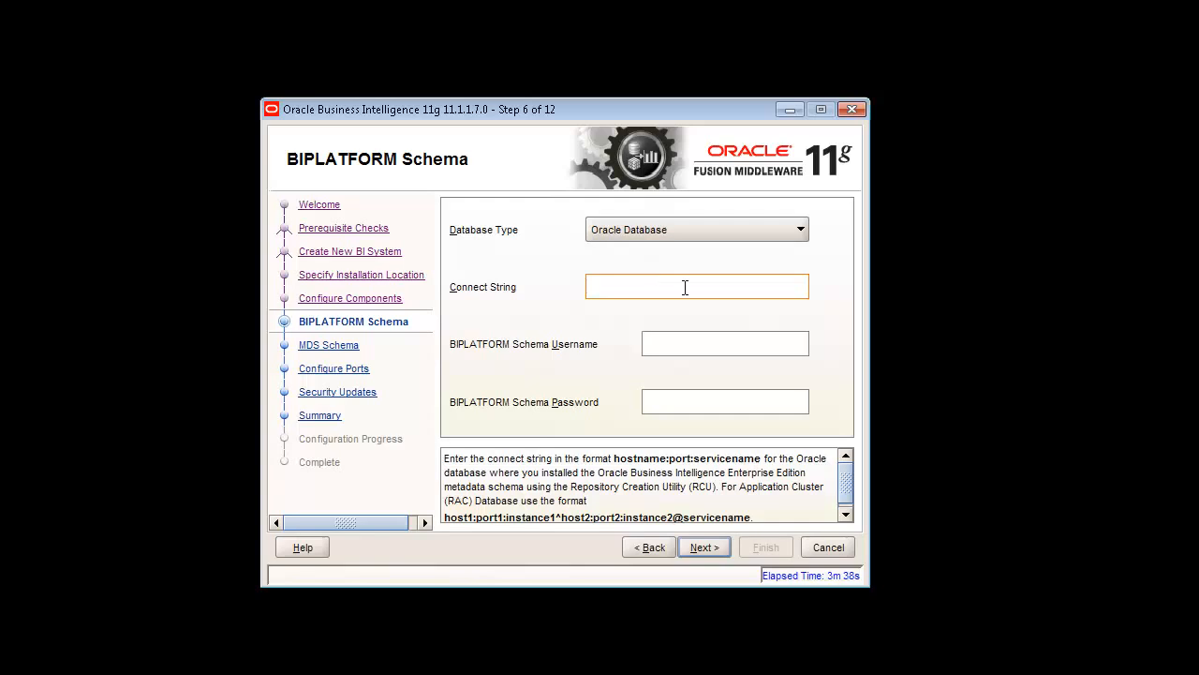
pyautogui.write('localhos')
pyautogui.write('t:1521:orcl')
pyautogui.press('Tab')
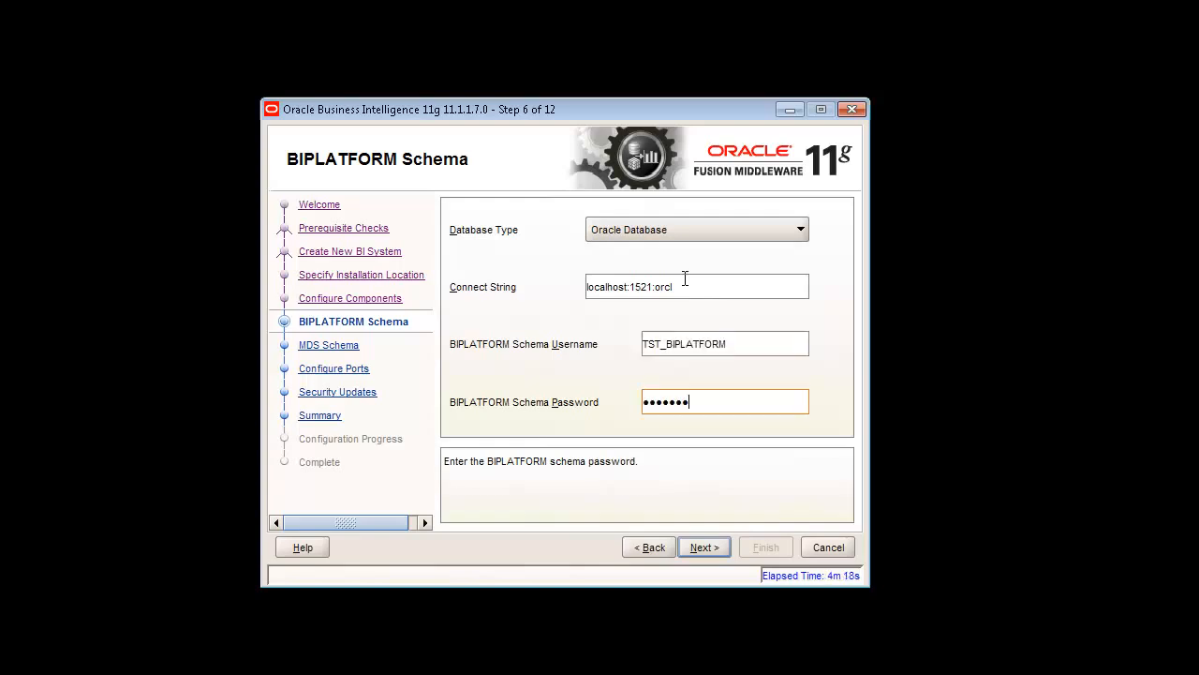
pyautogui.write('e1')
pyautogui.click(699, 548)
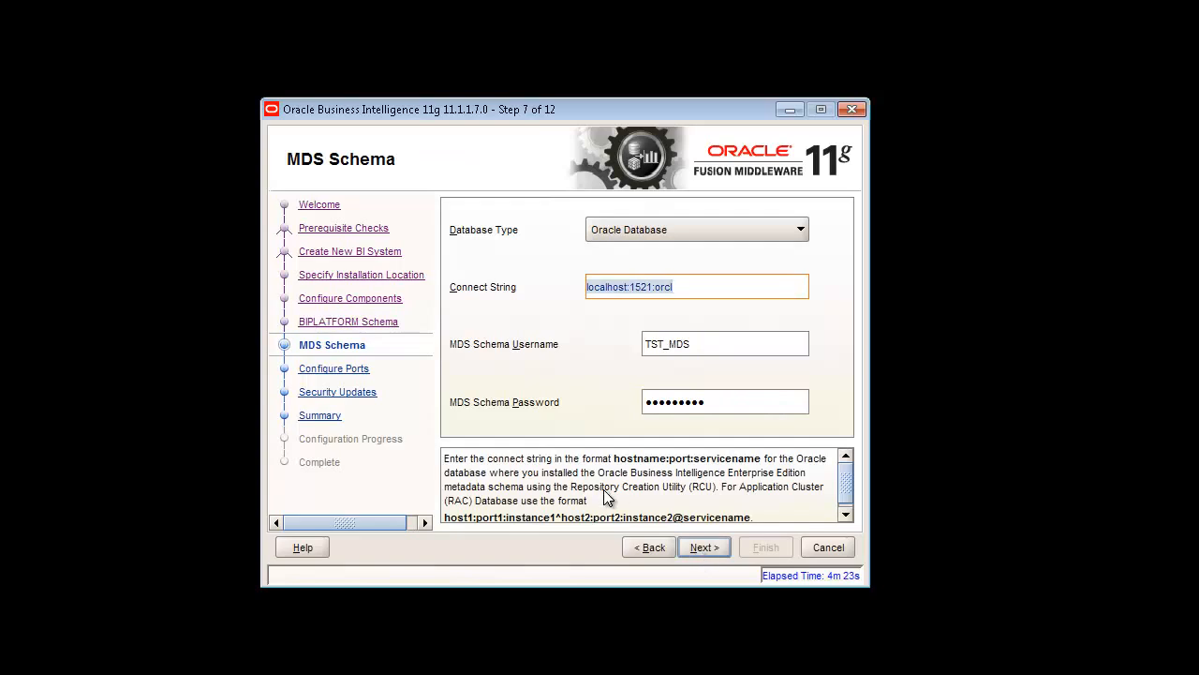
# Keep the MDS schema and automatic ports, decline security updates, and start configuration
pyautogui.click(723, 546)
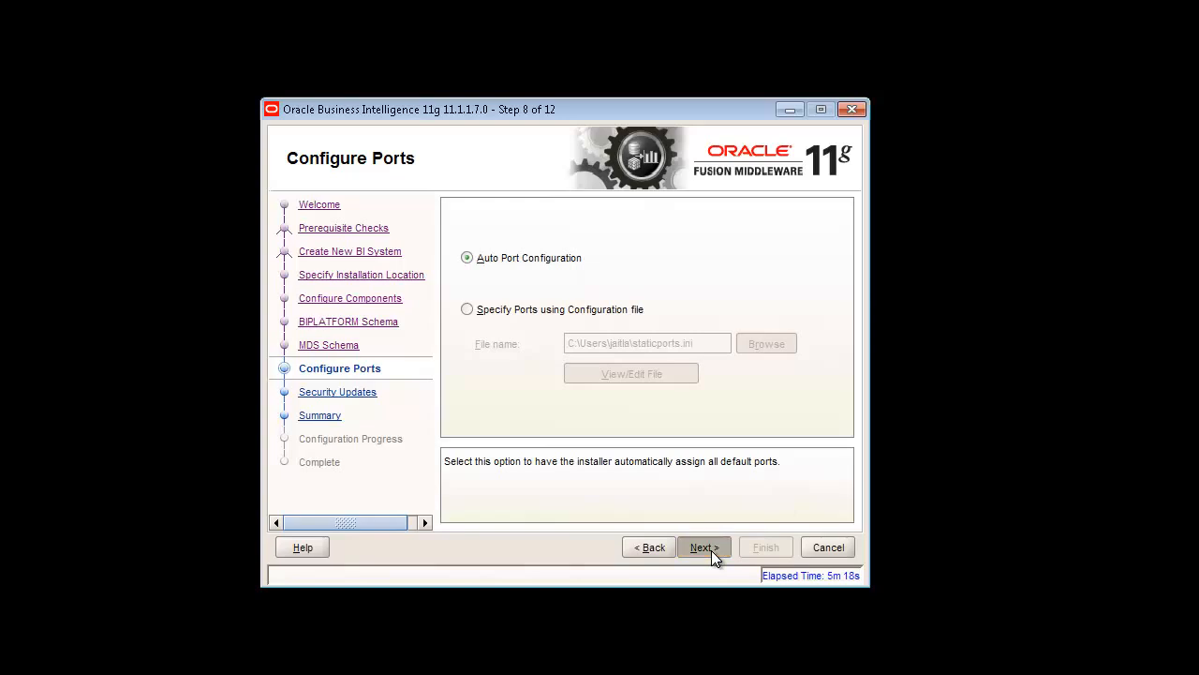
pyautogui.click(711, 550)
pyautogui.click(458, 326)
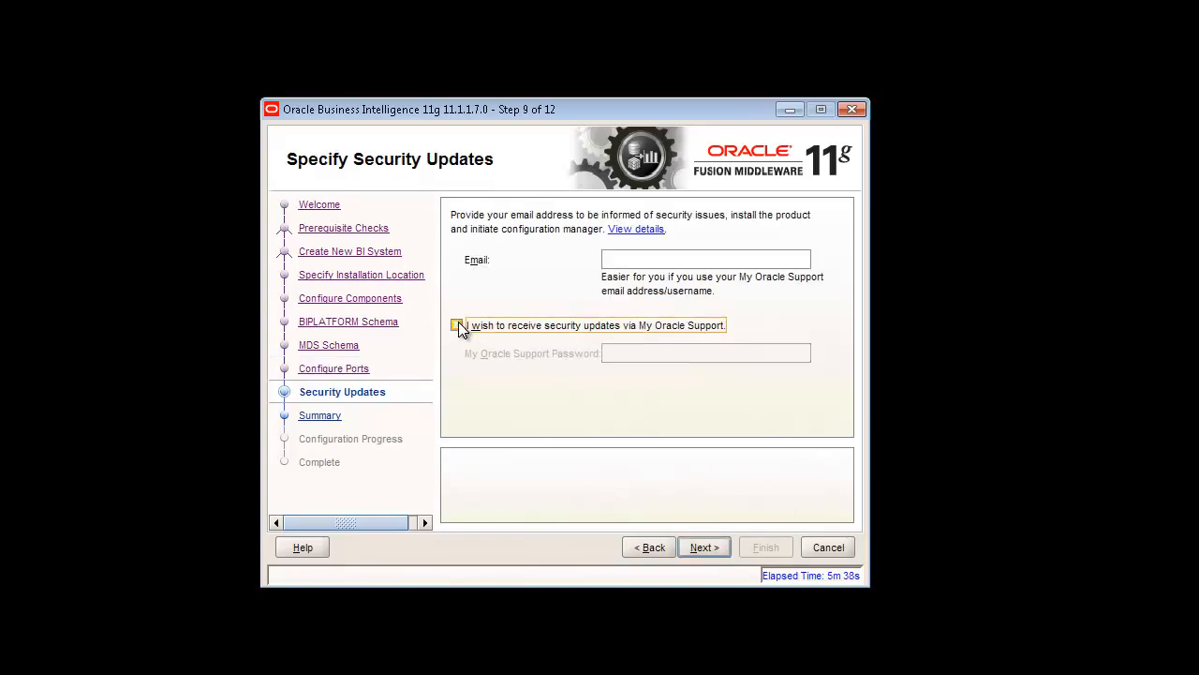
pyautogui.click(697, 545)
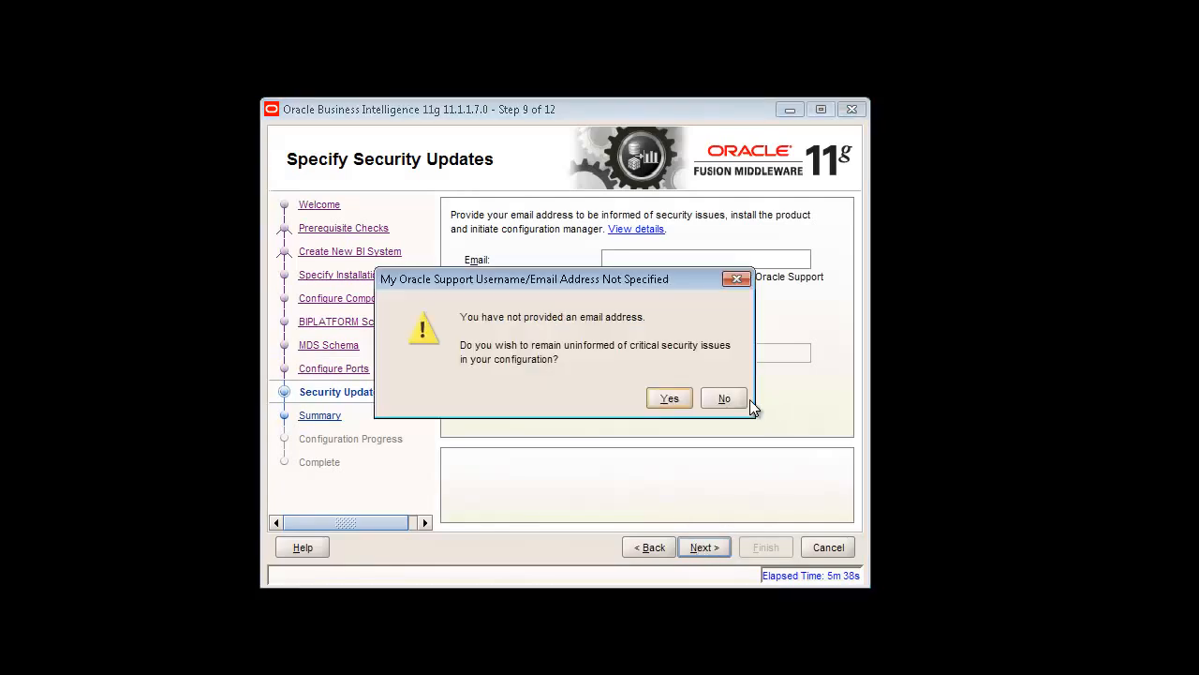
pyautogui.click(668, 399)
pyautogui.click(750, 551)
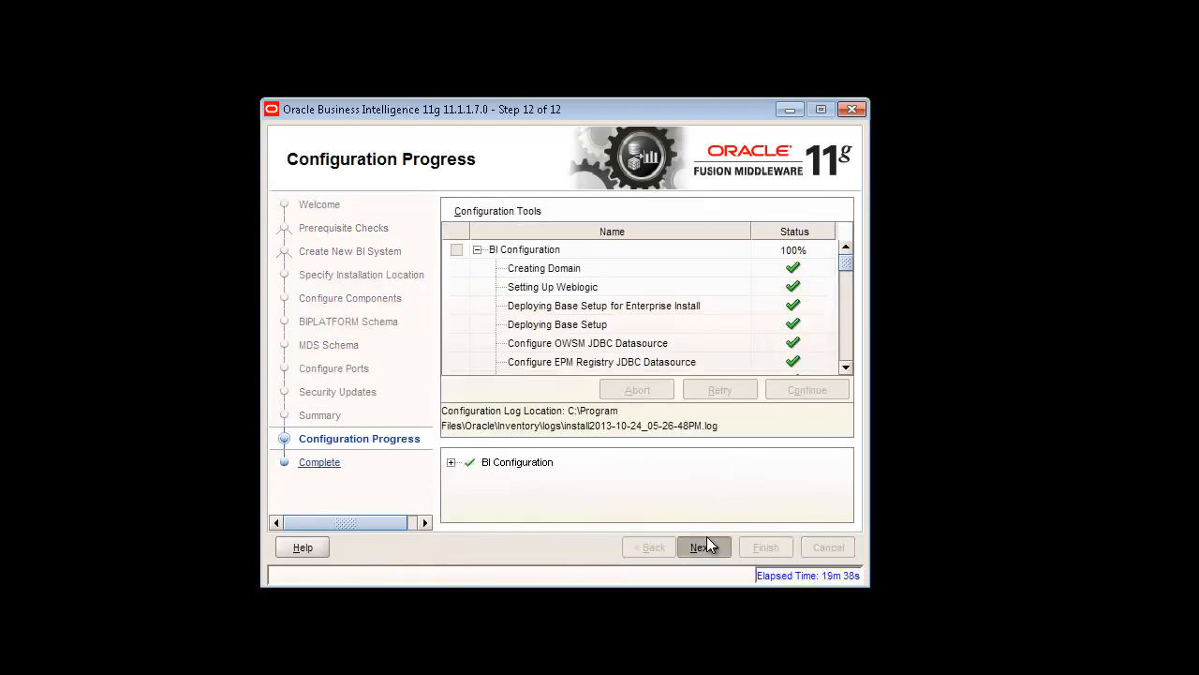
# Review the new system's component URLs on the Complete summary, then finish the wizard
pyautogui.click(705, 546)
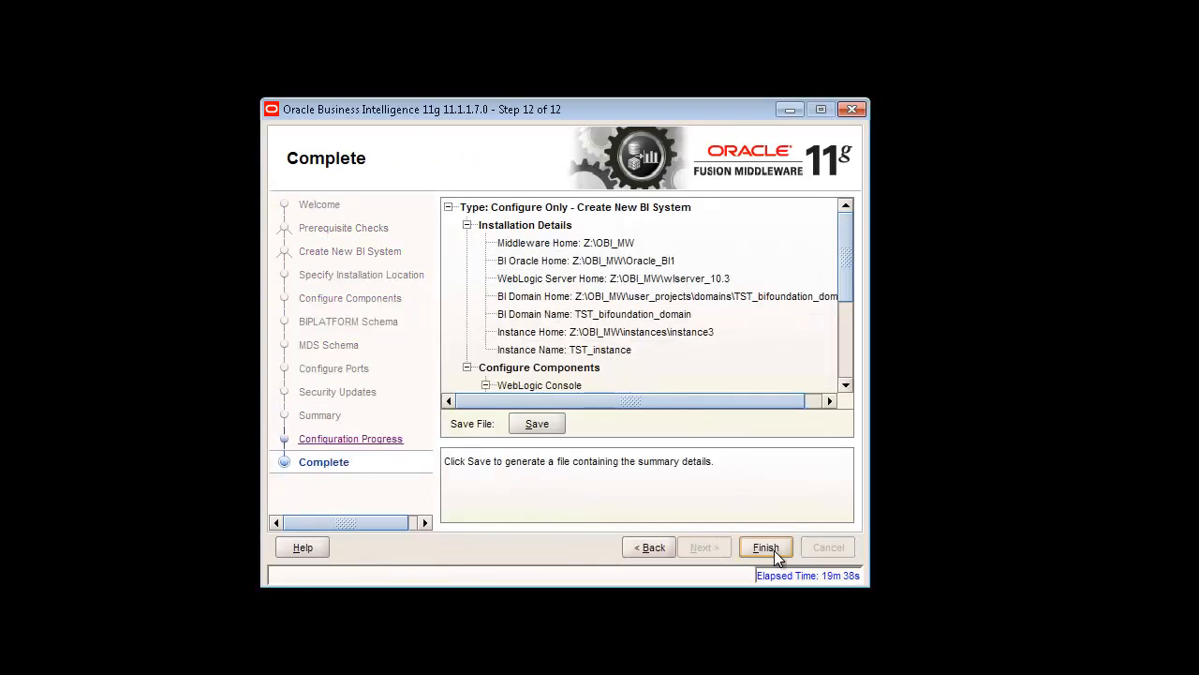
pyautogui.moveTo(847, 262); pyautogui.dragTo(846, 324)
pyautogui.click(841, 233)
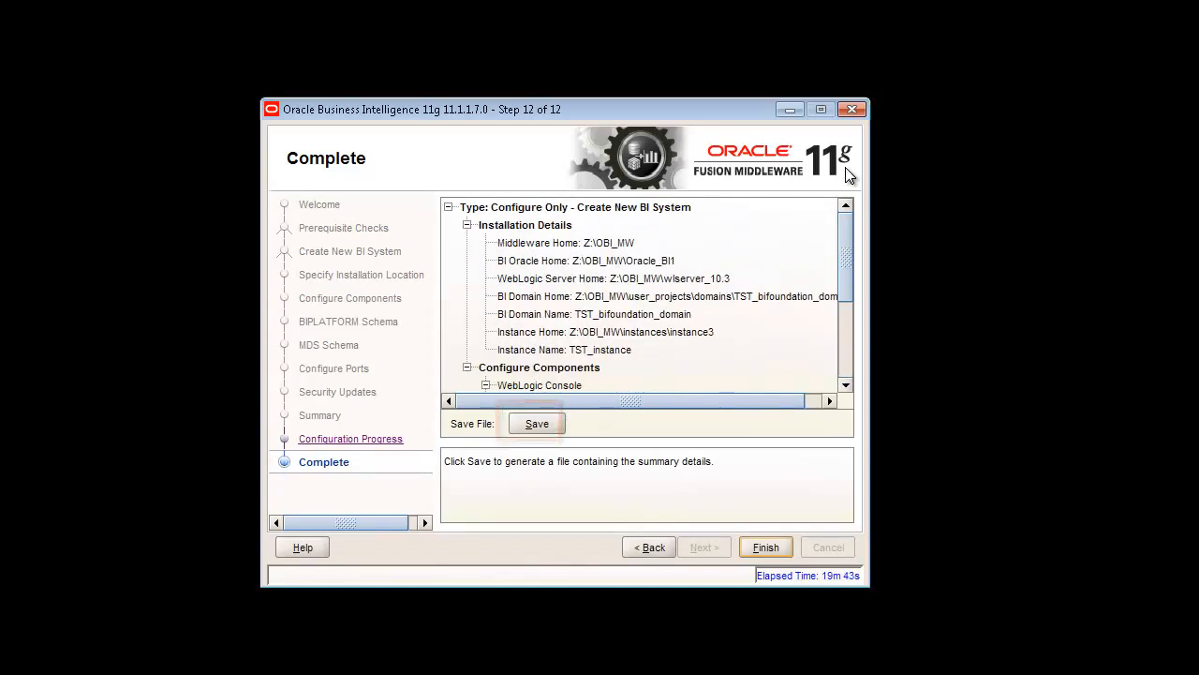
pyautogui.moveTo(847, 226); pyautogui.dragTo(839, 321)
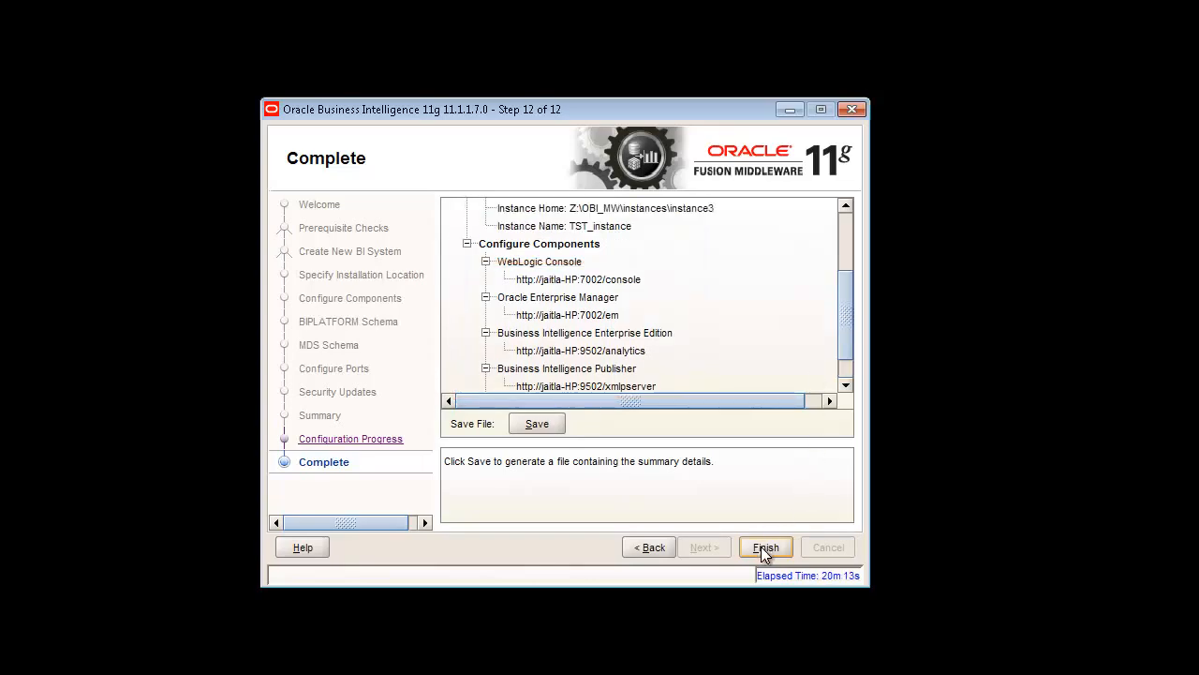
pyautogui.click(765, 547)
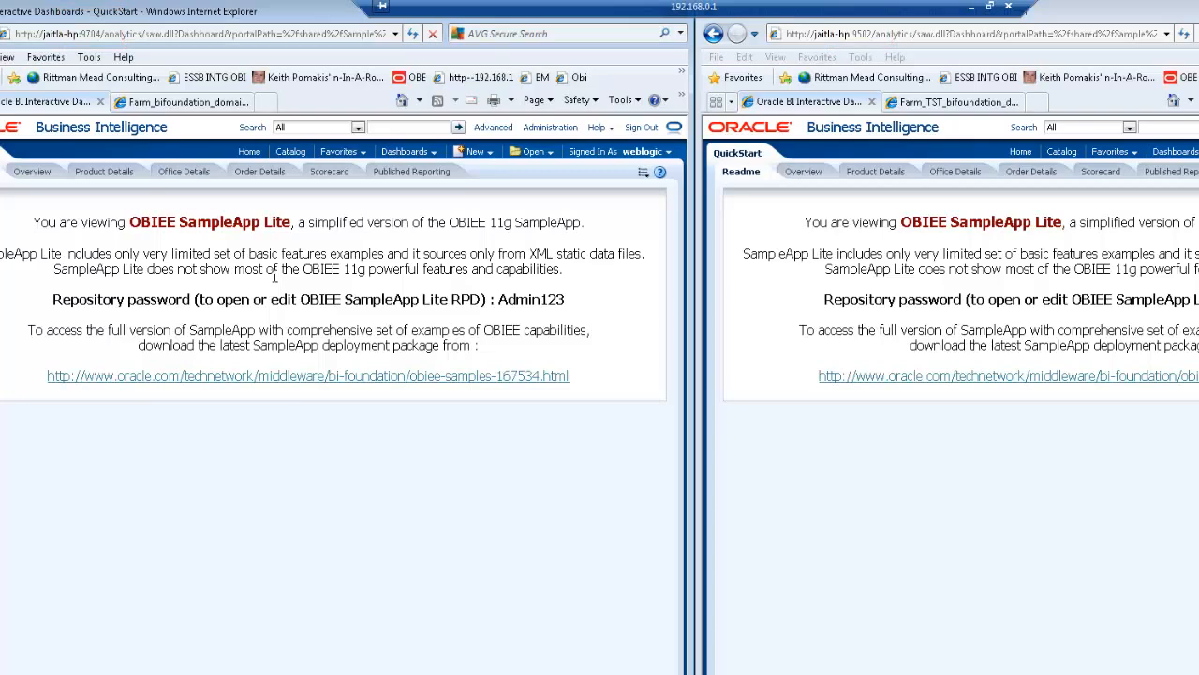
# Stop all BI components of coreapplication from its Availability page and confirm
pyautogui.click(183, 101)
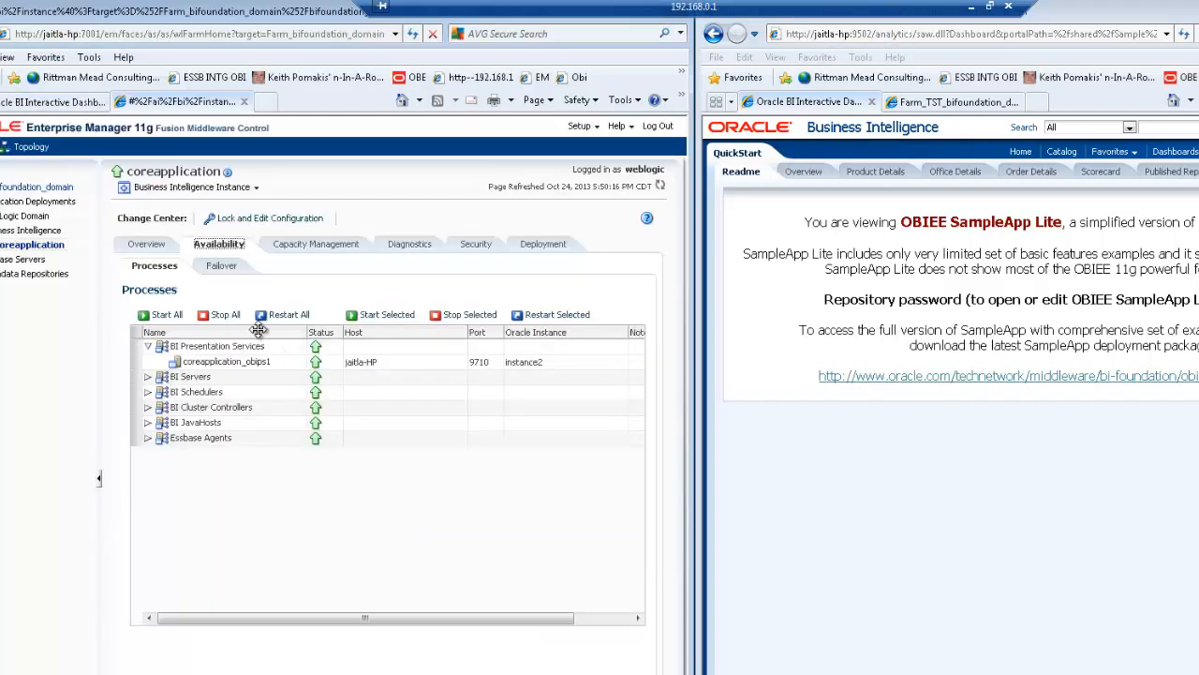
pyautogui.click(221, 315)
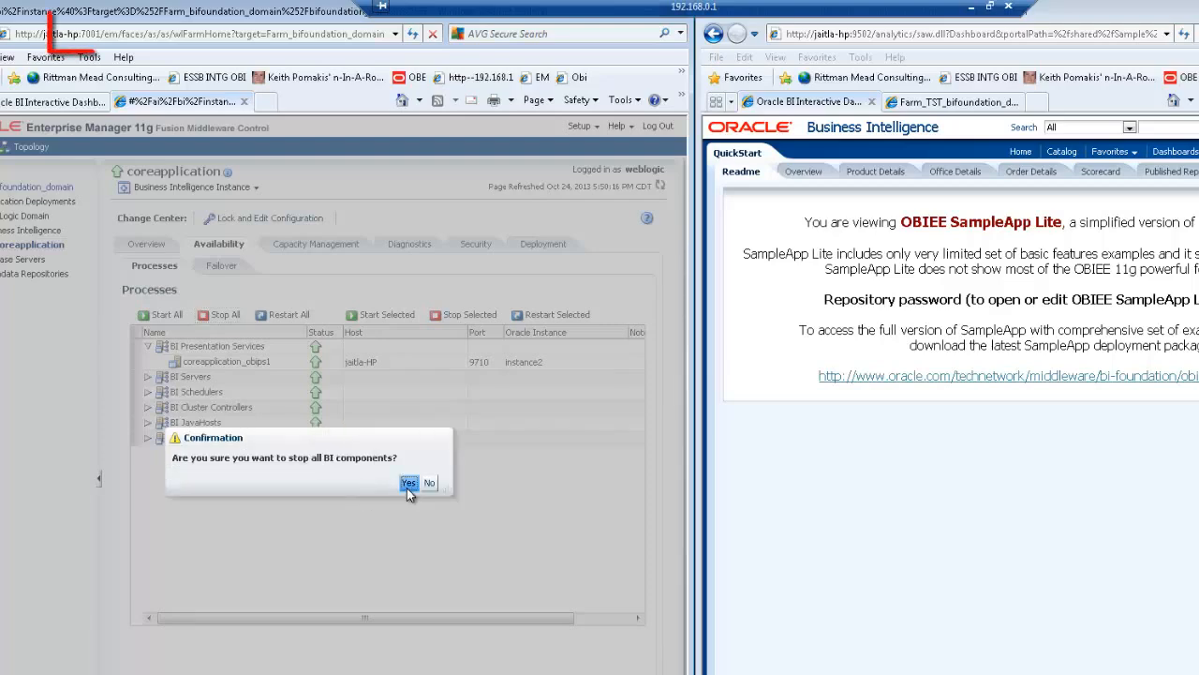
pyautogui.click(408, 483)
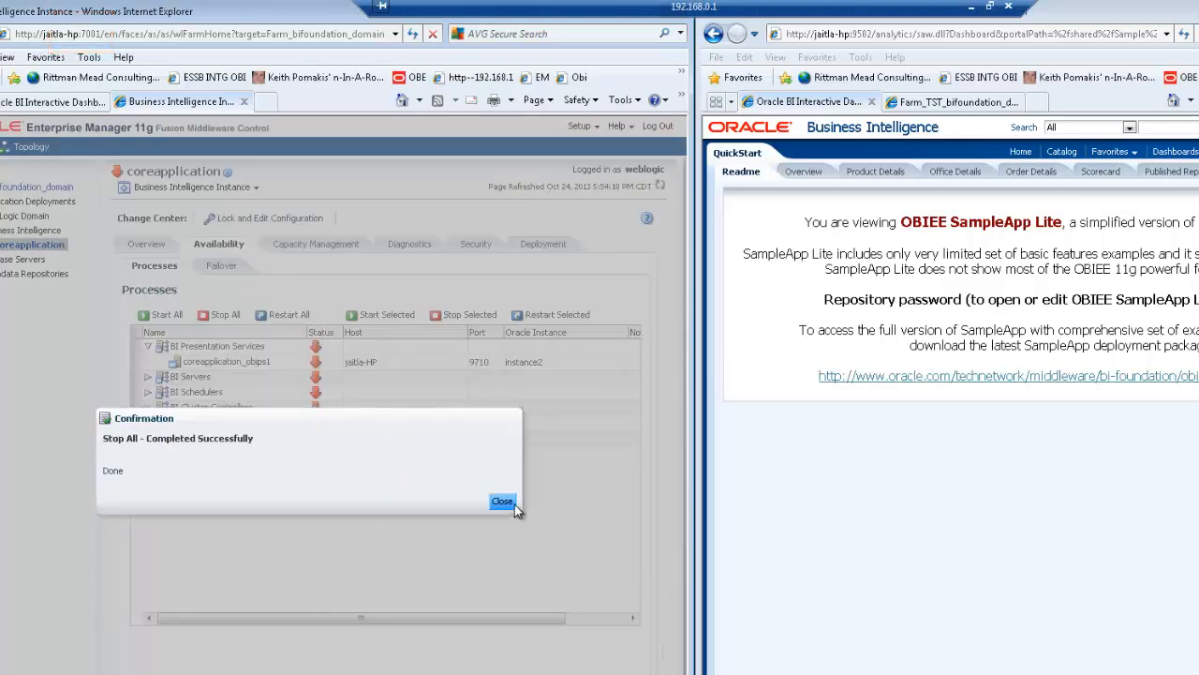
pyautogui.click(513, 503)
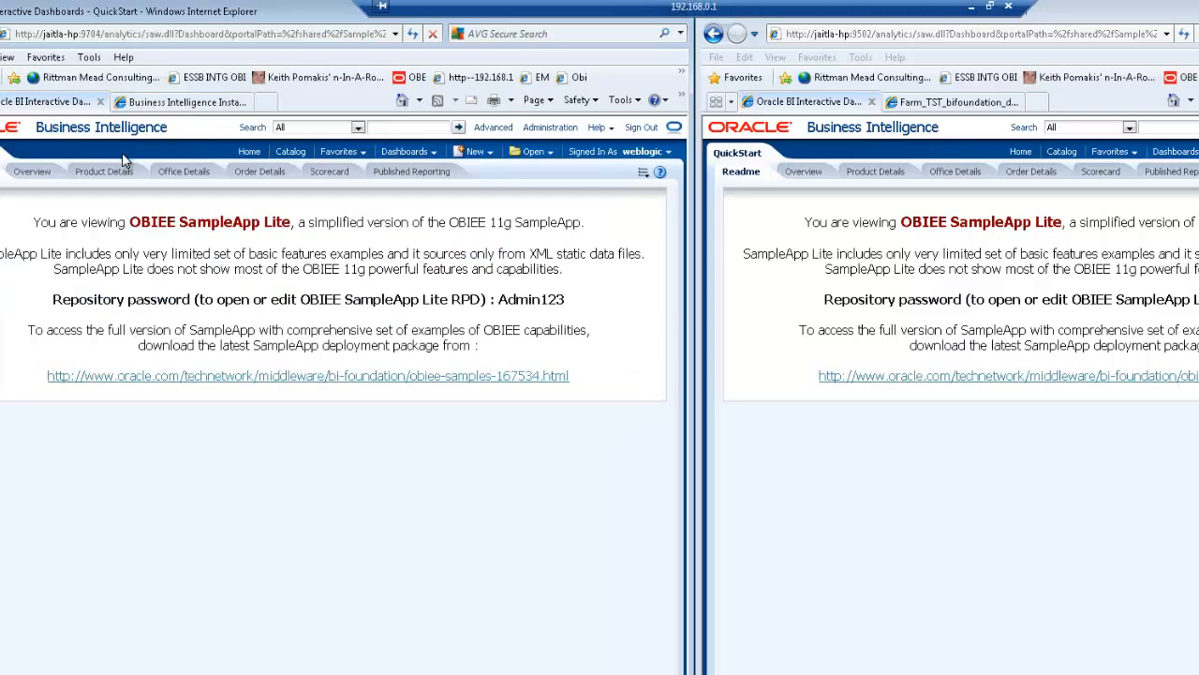
# See the old Overview dashboard fail, then open Product Details on the port 9502 dashboard
pyautogui.click(46, 171)
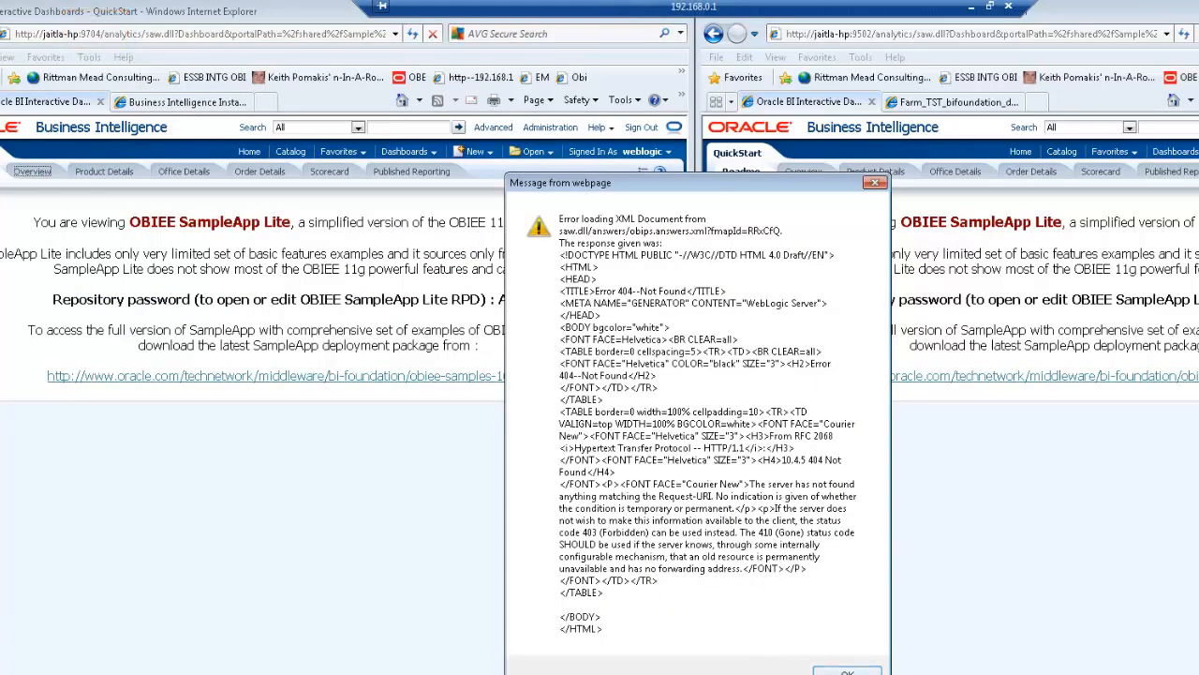
pyautogui.press('Return')
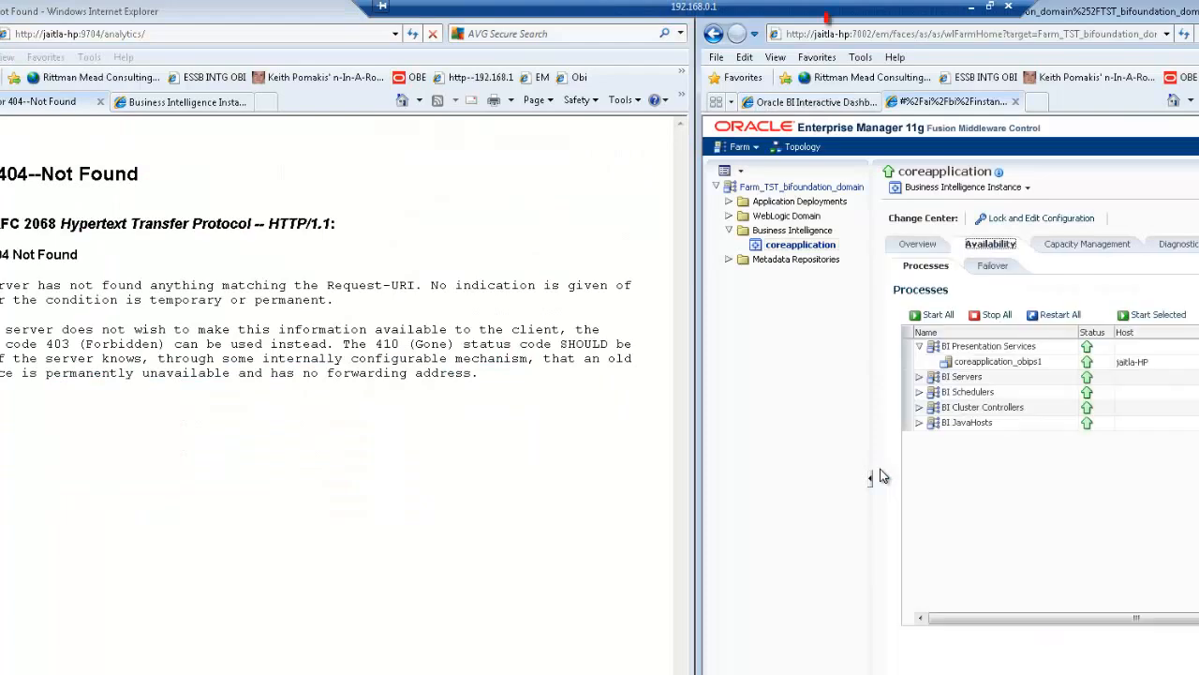
pyautogui.click(834, 103)
pyautogui.click(876, 171)
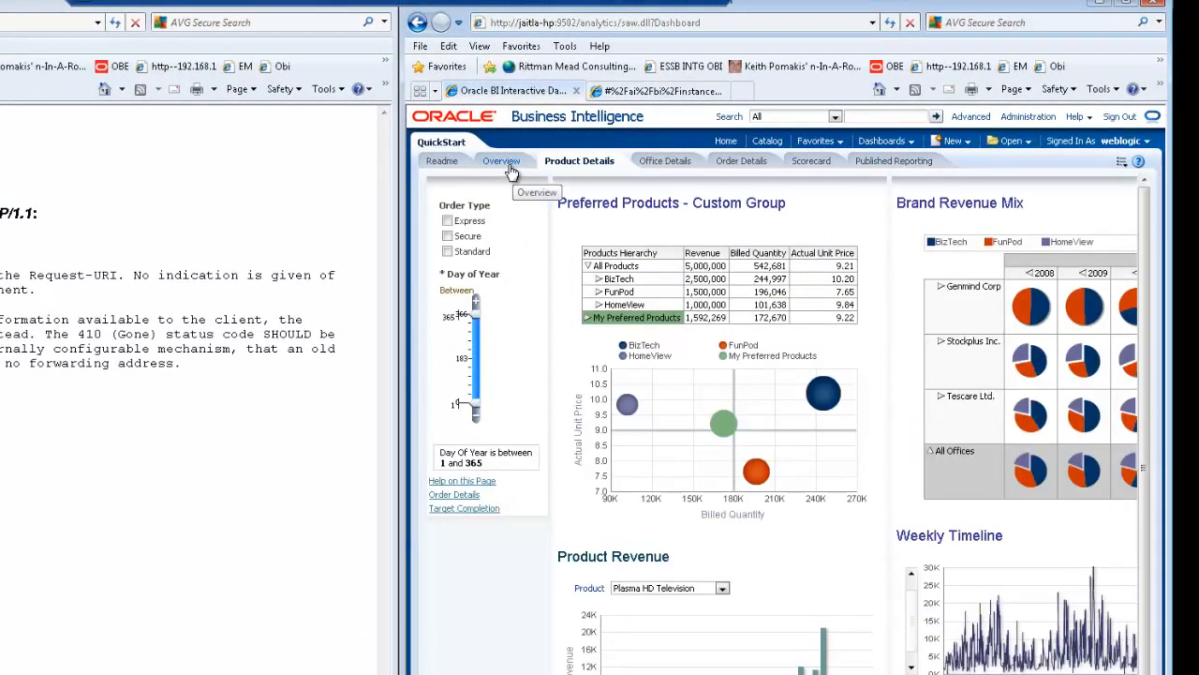
# Select the saw.dll?Dashboard part of the dashboard's web address
pyautogui.click(109, 23)
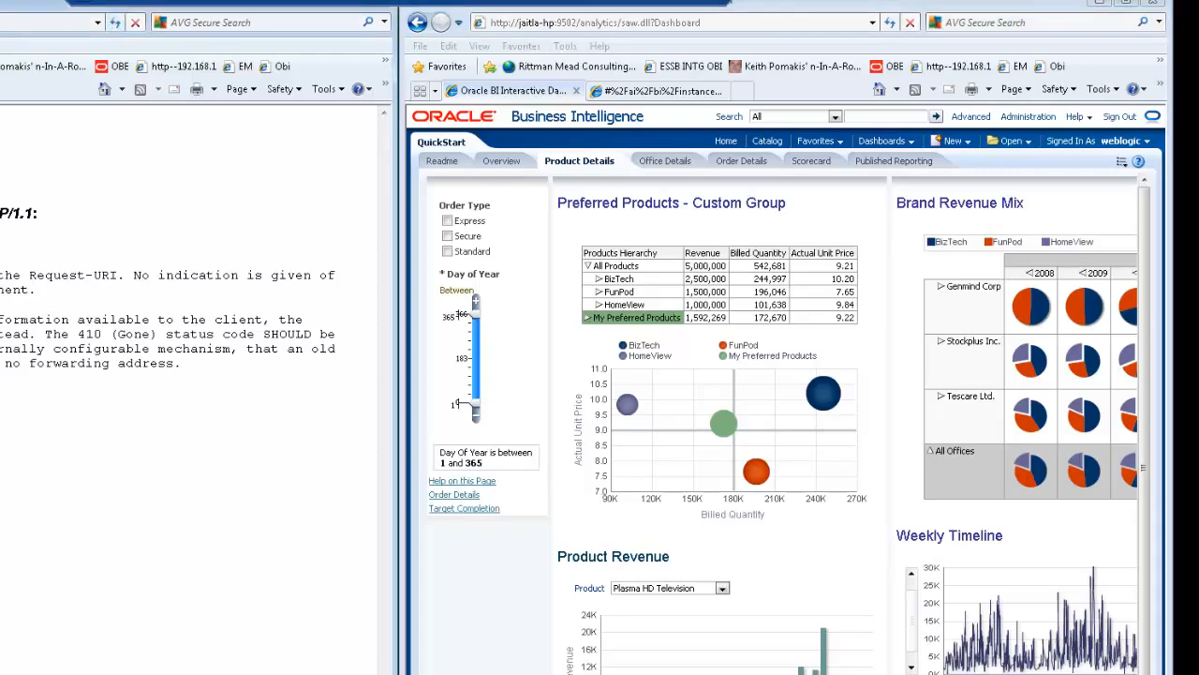
pyautogui.click(699, 22)
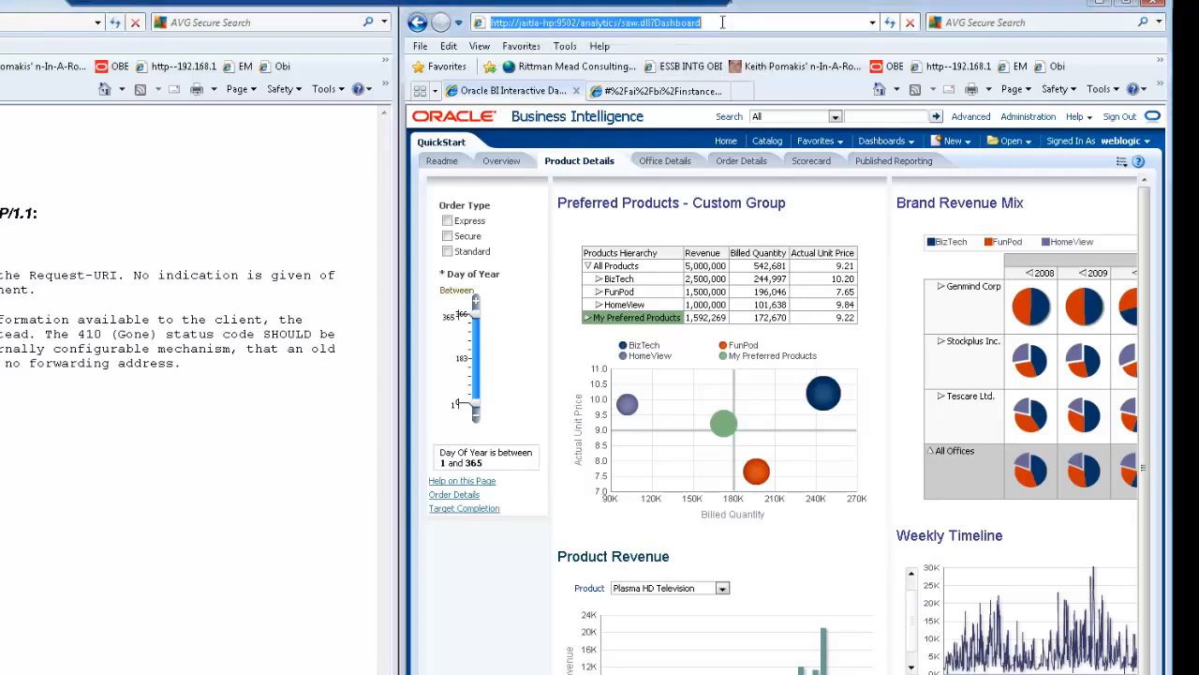
pyautogui.moveTo(700, 22); pyautogui.dragTo(618, 24)
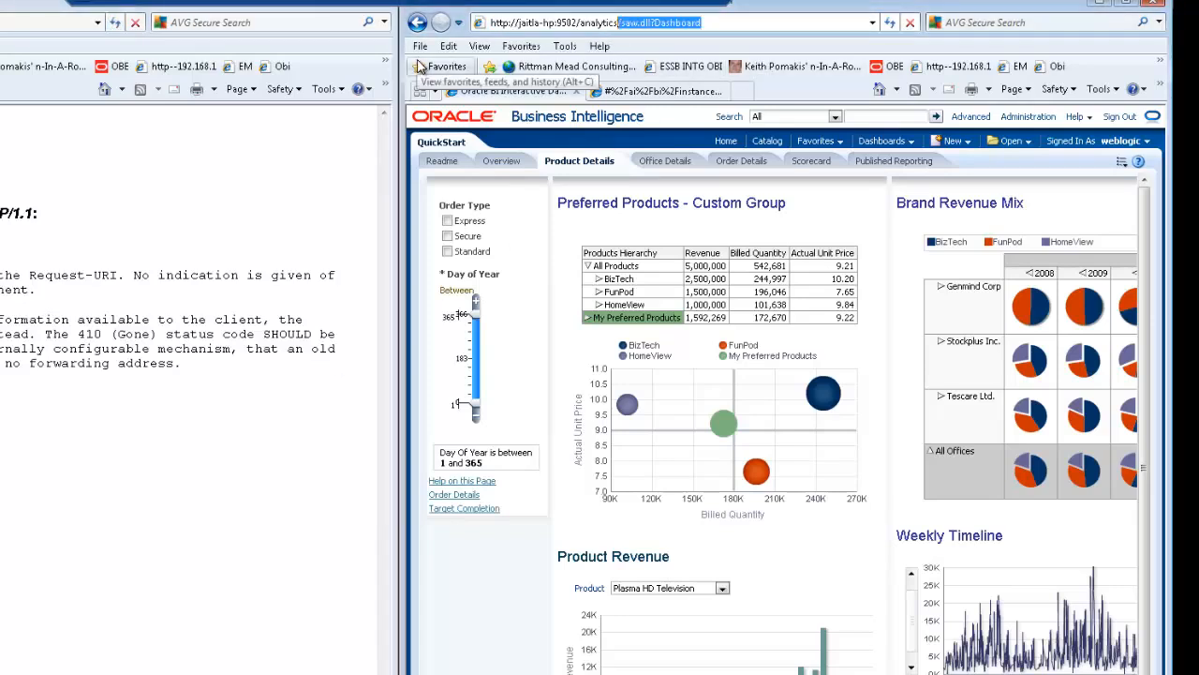